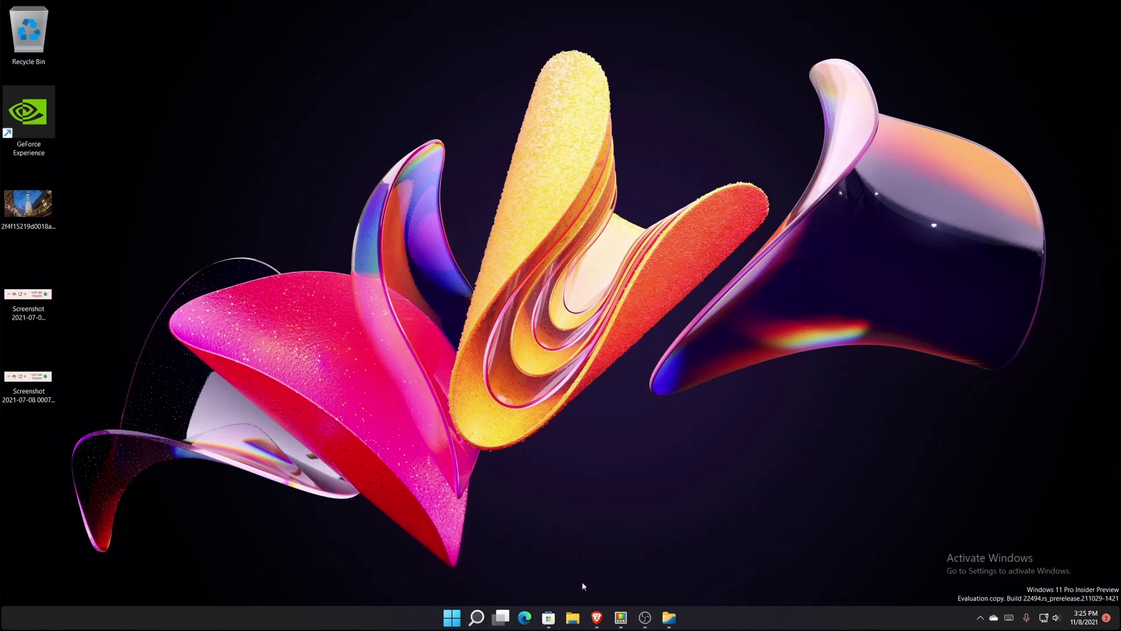
Bring up the Brave window with the PowerToys 0.16.1 Hands On video and widen it.
{"action": "mouse_move", "coordinate": [596, 617]}
{"action": "left_click", "coordinate": [565, 589]}
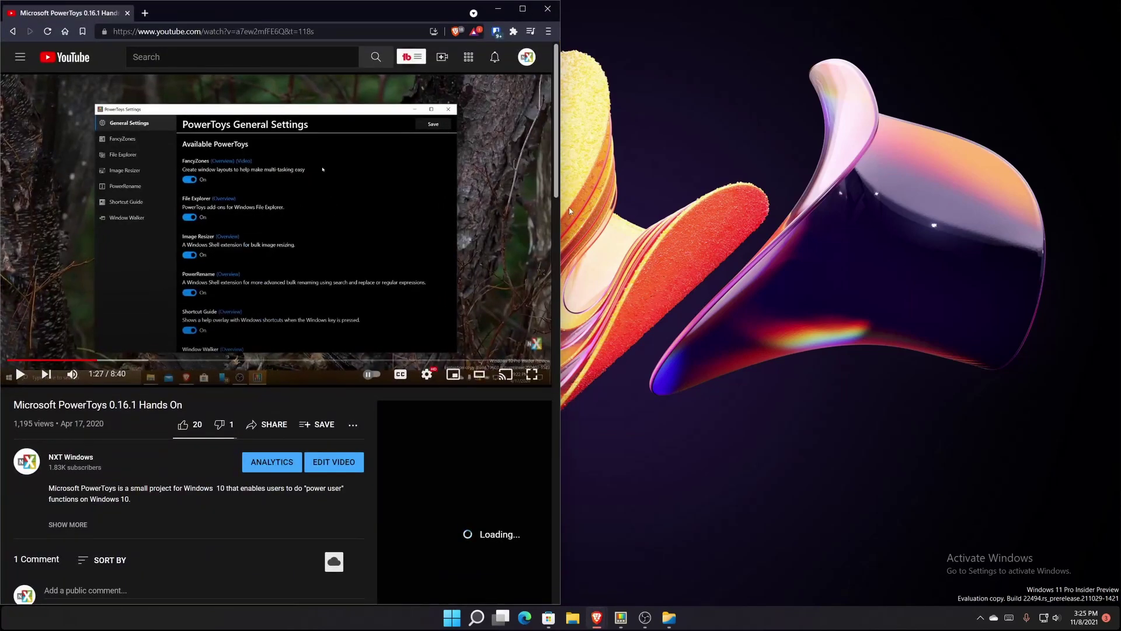
{"action": "left_click_drag", "start_coordinate": [560, 211], "coordinate": [993, 258]}
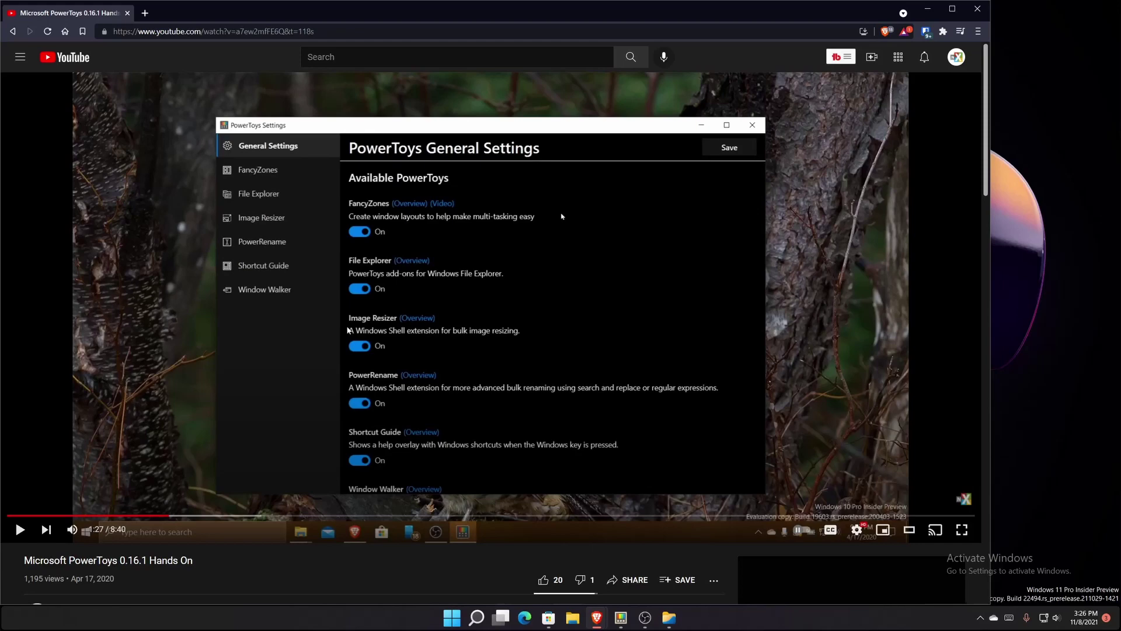
{"action": "mouse_move", "coordinate": [619, 622]}
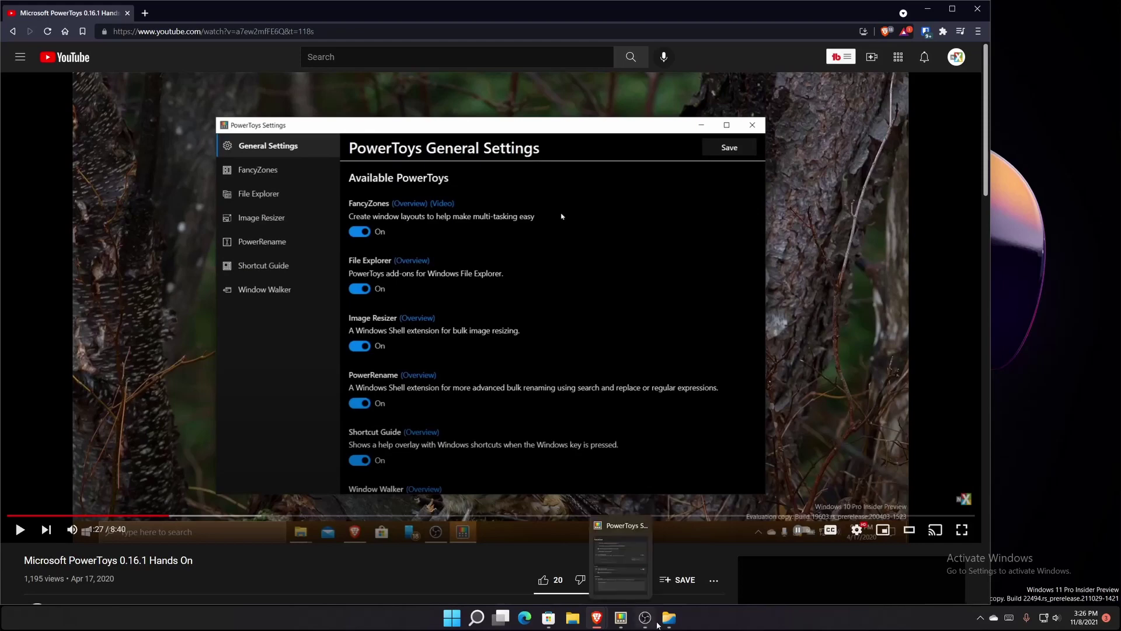
Bring PowerToys Settings forward on its General page showing version v0.49.1.
{"action": "left_click", "coordinate": [619, 623]}
{"action": "left_click", "coordinate": [23, 45]}
{"action": "left_click", "coordinate": [40, 59]}
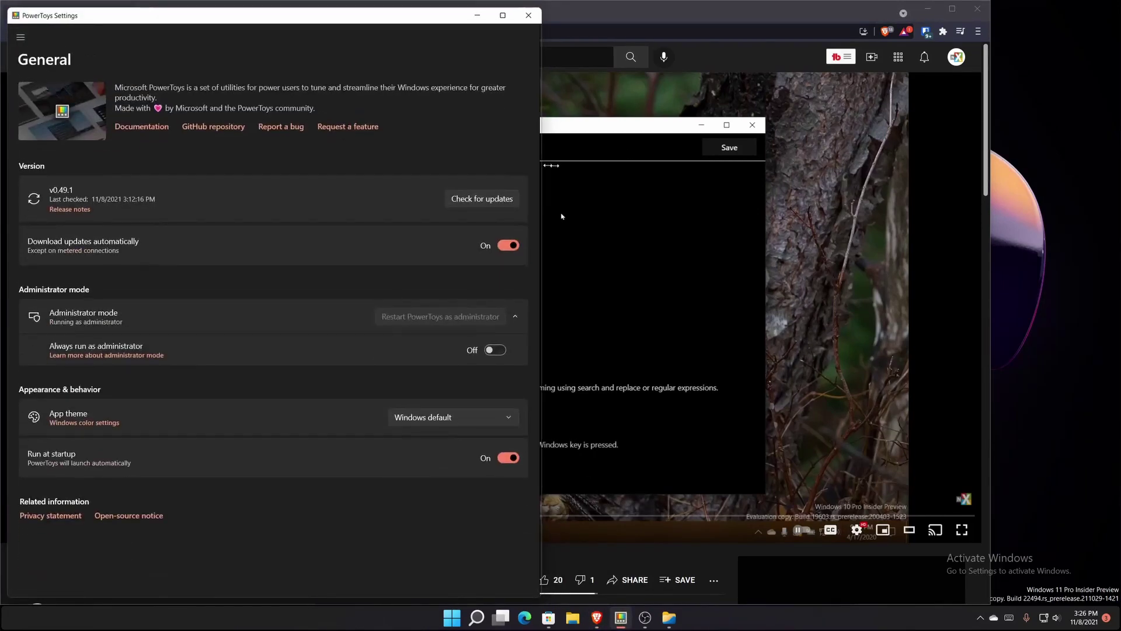
Resize and reposition the Settings window over the paused video.
{"action": "left_click_drag", "start_coordinate": [542, 164], "coordinate": [880, 164]}
{"action": "left_click_drag", "start_coordinate": [7, 7], "coordinate": [285, 214]}
{"action": "left_click_drag", "start_coordinate": [387, 229], "coordinate": [465, 173]}
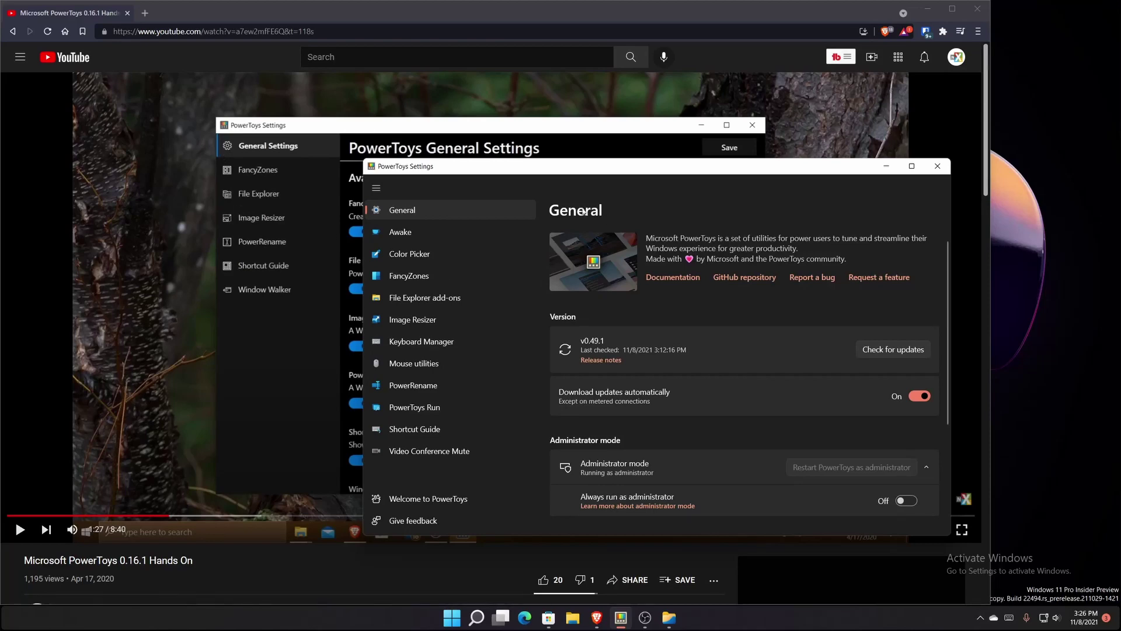
{"action": "left_click_drag", "start_coordinate": [490, 174], "coordinate": [458, 104]}
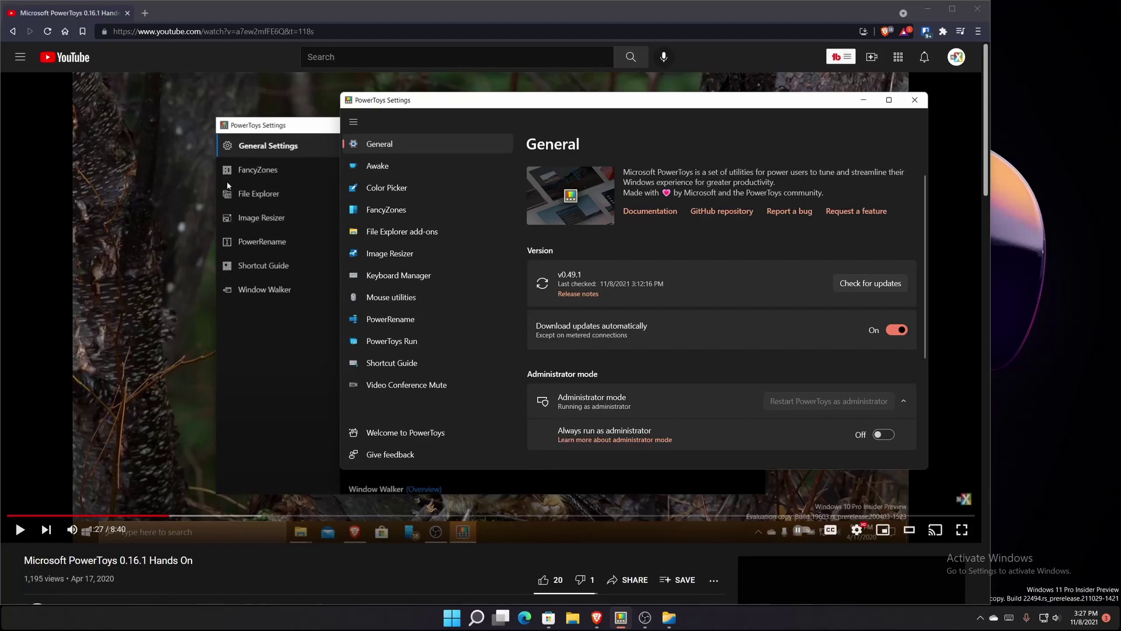
Go through FancyZones and Awake to the Color Picker page and activate the picker with Win+Shift+C.
{"action": "left_click", "coordinate": [372, 216]}
{"action": "left_click", "coordinate": [378, 167]}
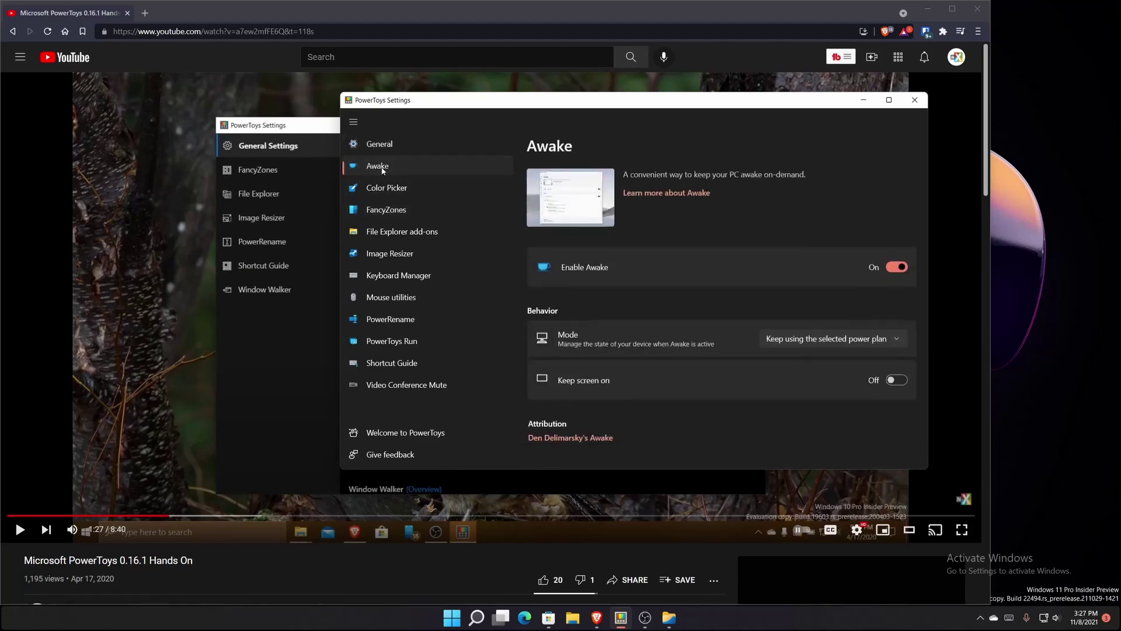
{"action": "left_click", "coordinate": [380, 188]}
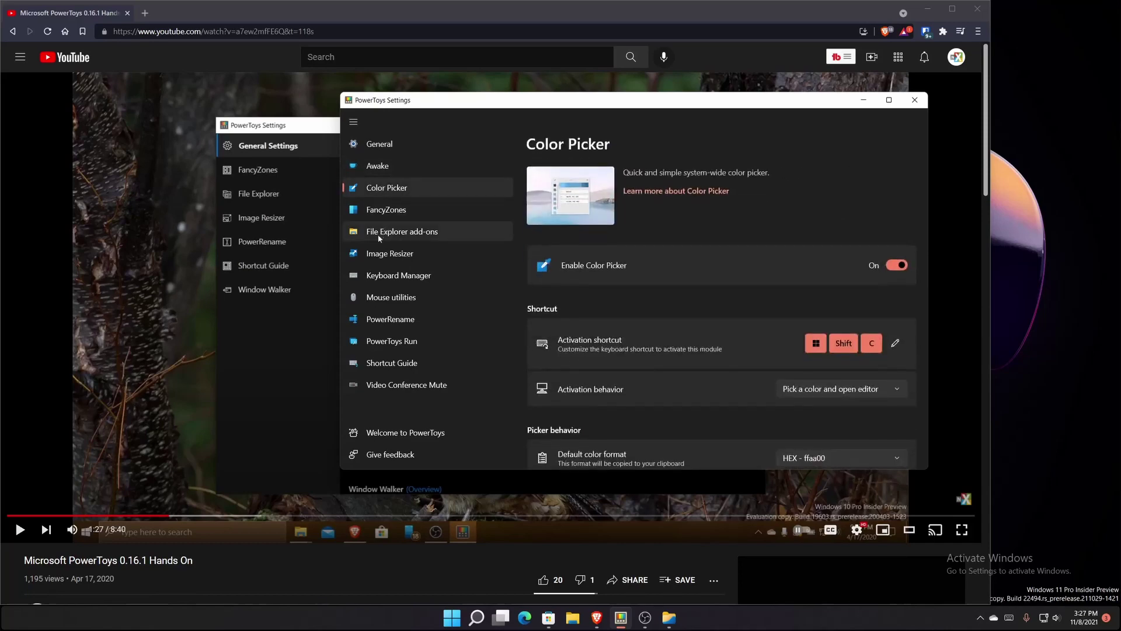
{"action": "left_click", "coordinate": [896, 343]}
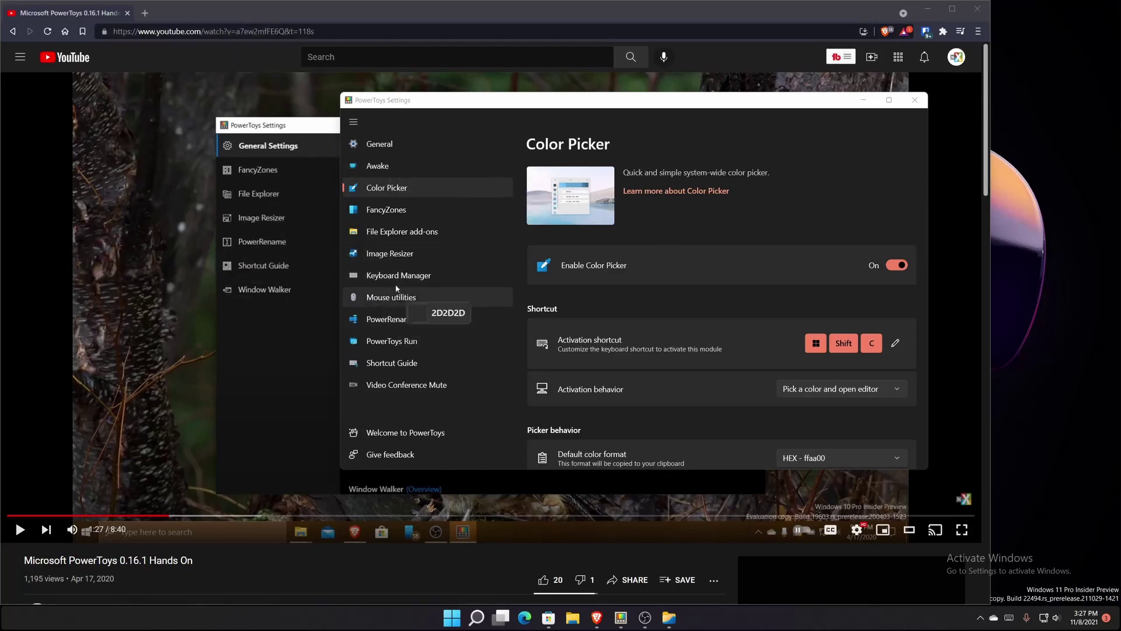
Pick dark grey from the video, copy its HEX value 474540, and close the colour editor.
{"action": "left_click", "coordinate": [146, 316]}
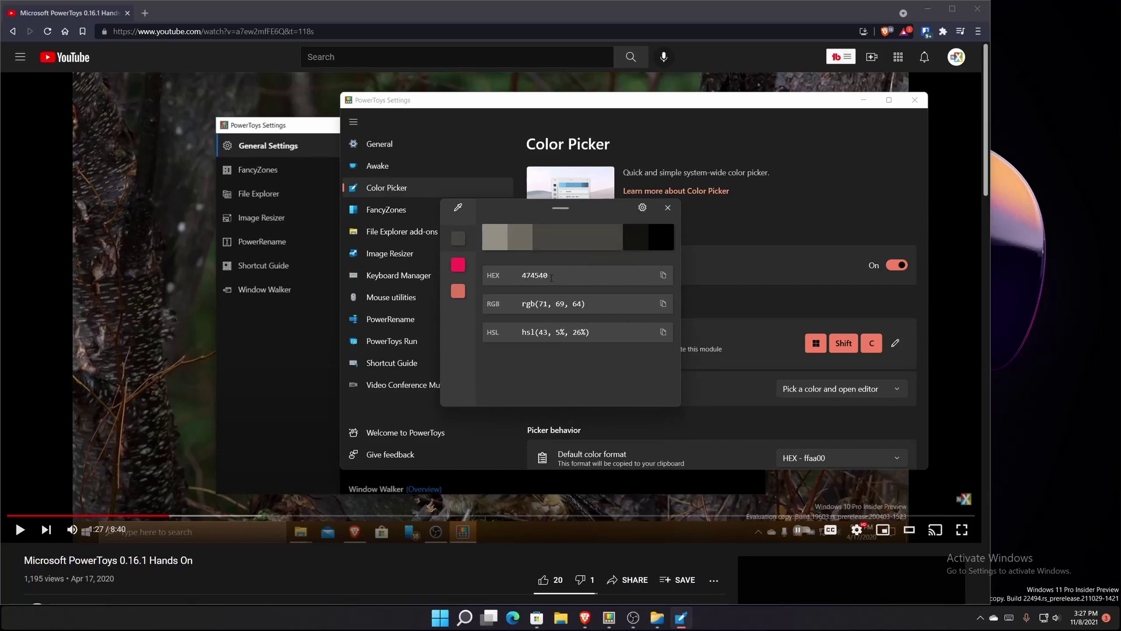
{"action": "double_click", "coordinate": [600, 276]}
{"action": "right_click", "coordinate": [549, 285]}
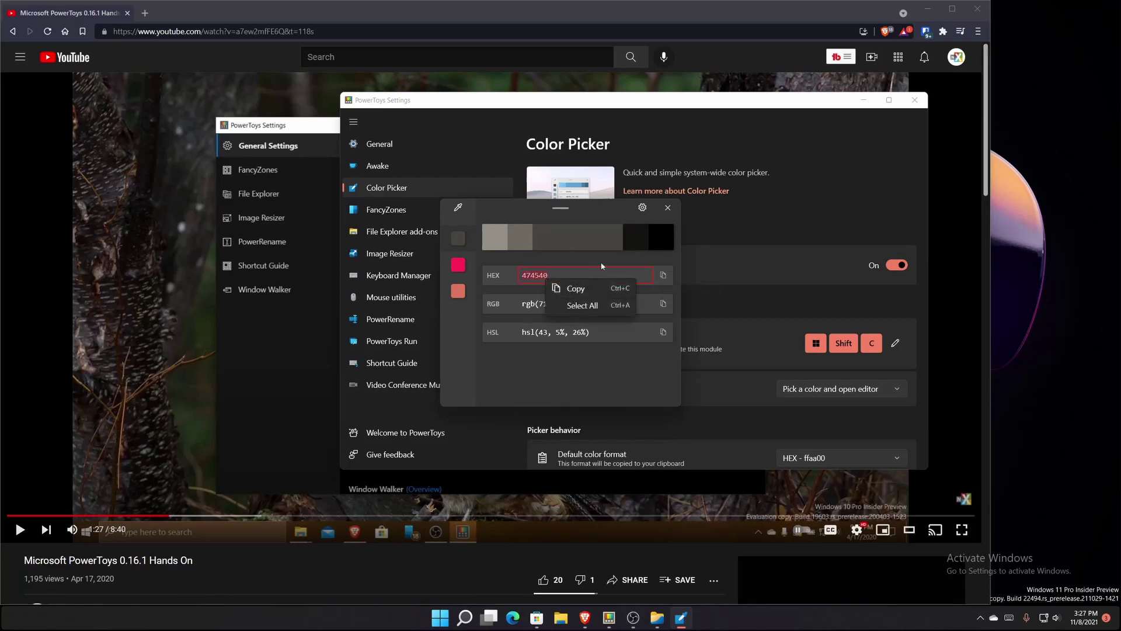
{"action": "left_click", "coordinate": [662, 277]}
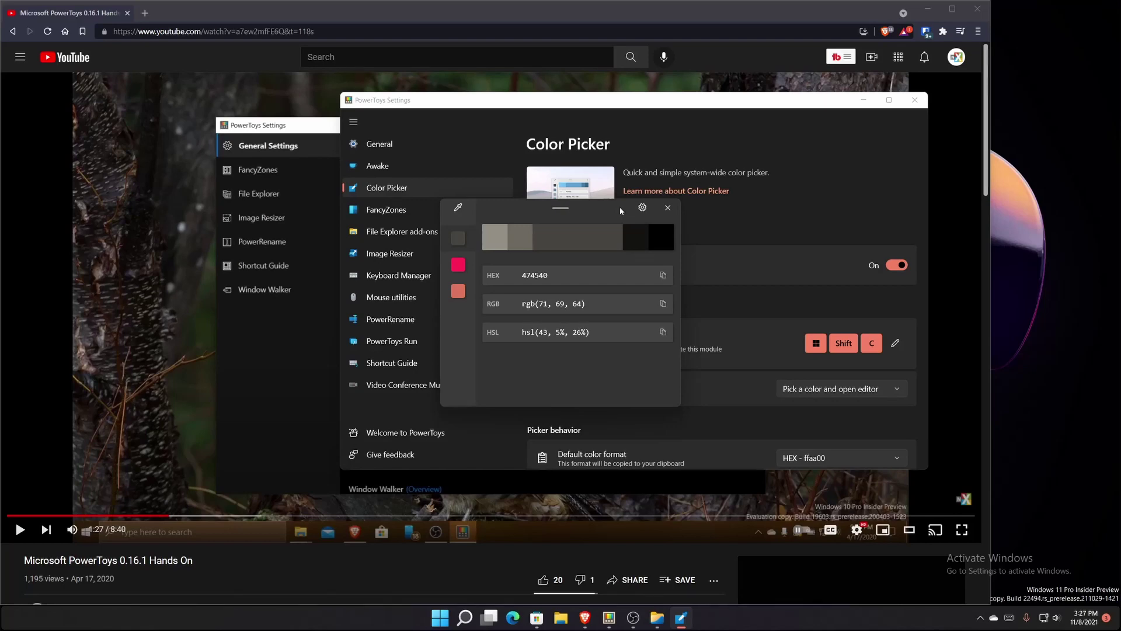
{"action": "left_click_drag", "start_coordinate": [559, 212], "coordinate": [601, 230]}
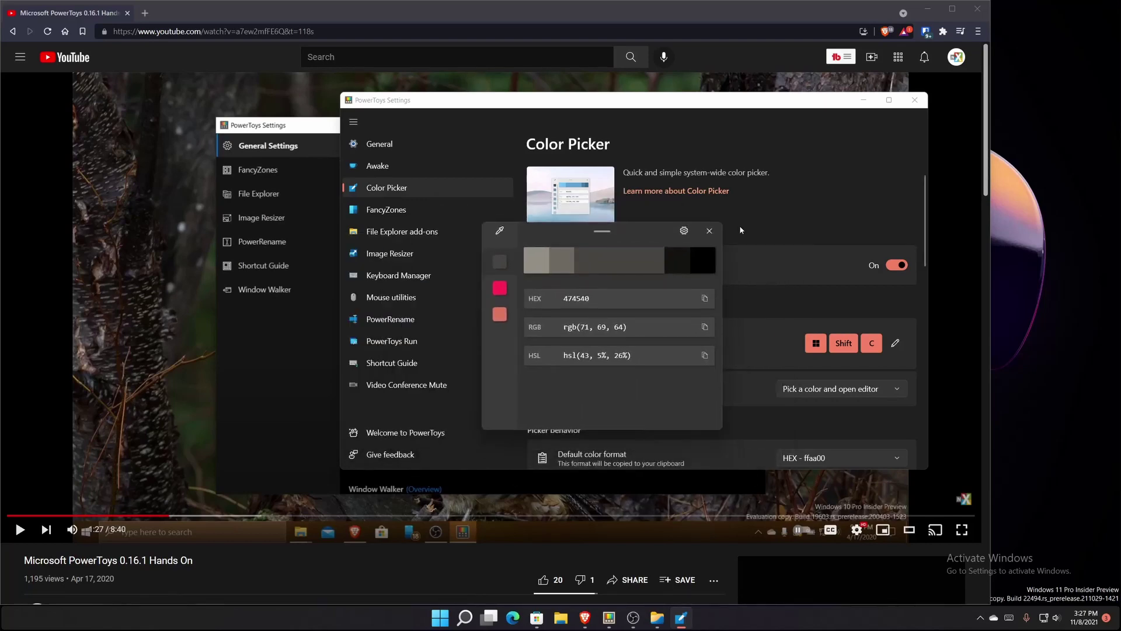
{"action": "left_click", "coordinate": [709, 230]}
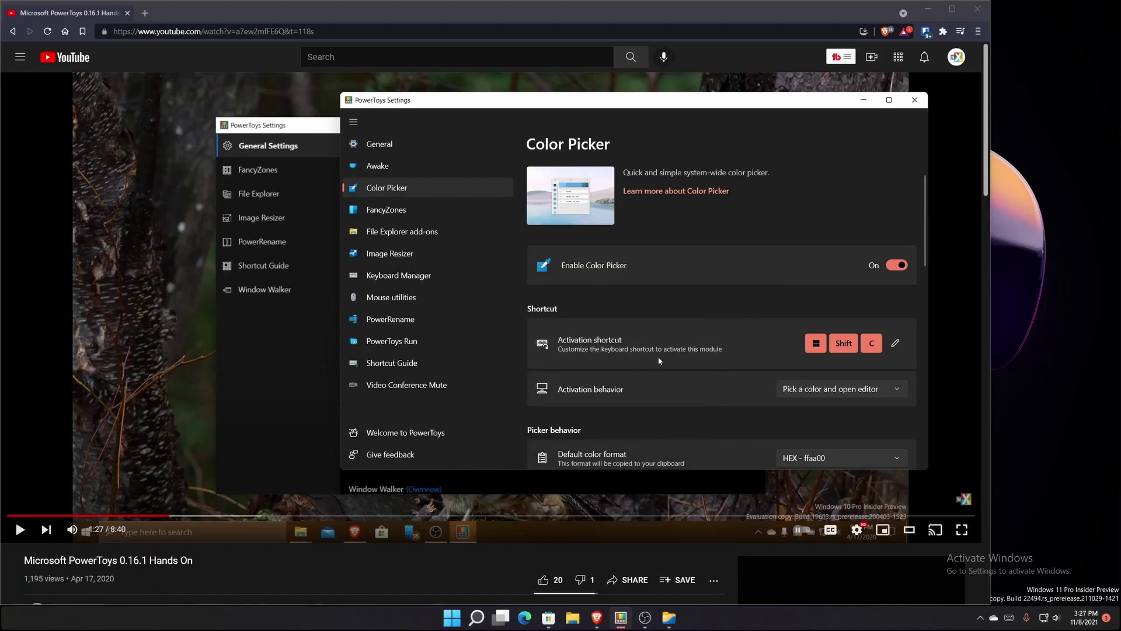
Scroll down to review the Color Picker options: HEX default format, with HEX, RGB and HSL editor formats.
{"action": "scroll", "coordinate": [659, 360], "scroll_direction": "down", "scroll_amount": 3}
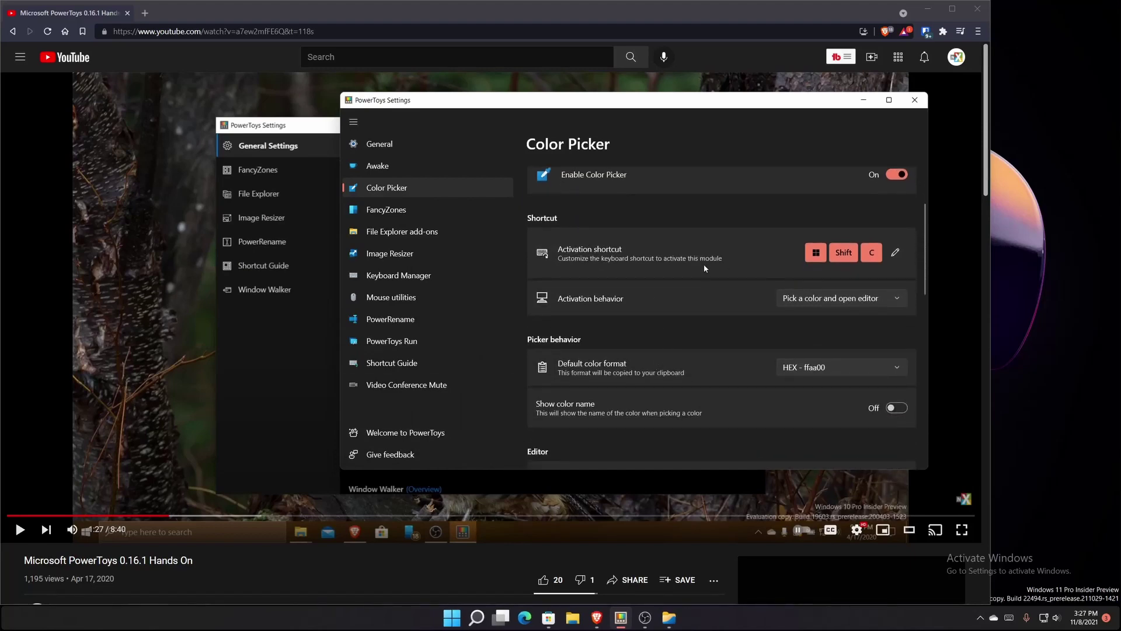
{"action": "scroll", "coordinate": [698, 260], "scroll_direction": "down", "scroll_amount": 3}
{"action": "scroll", "coordinate": [709, 258], "scroll_direction": "down", "scroll_amount": 3}
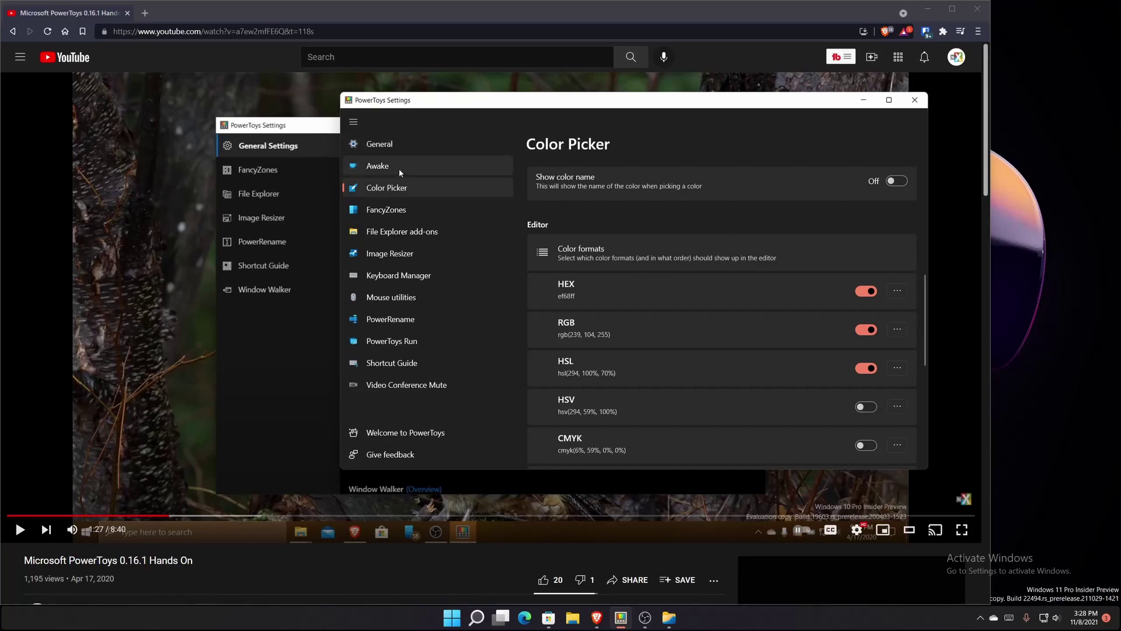
Open the FancyZones settings page and scroll down to its Zones section.
{"action": "left_click", "coordinate": [411, 211]}
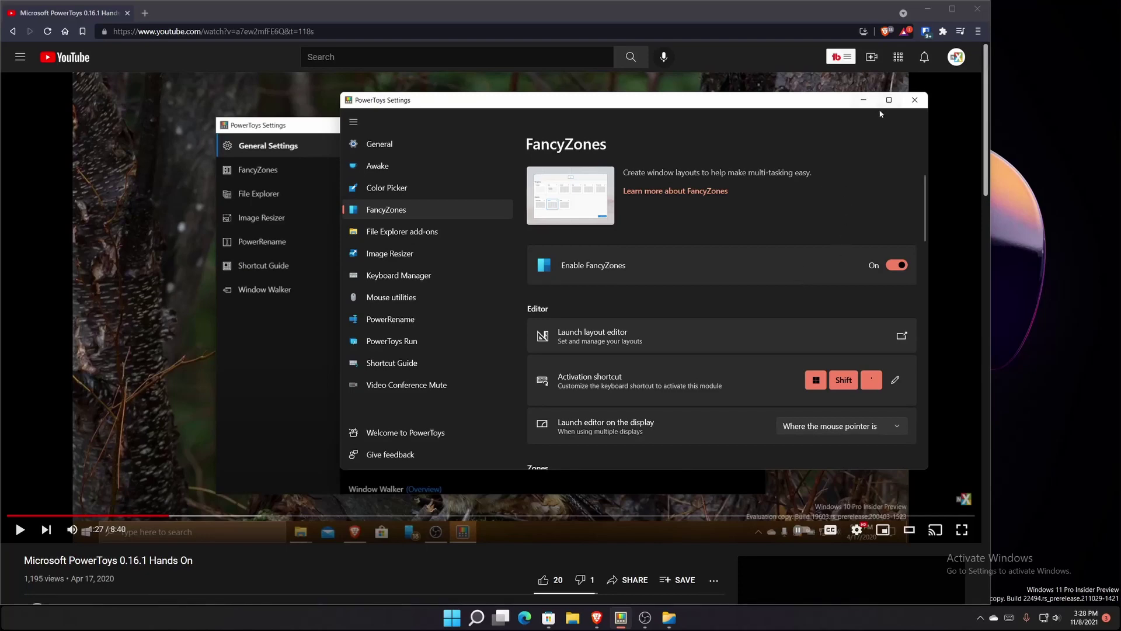
{"action": "mouse_move", "coordinate": [888, 101]}
{"action": "scroll", "coordinate": [728, 205], "scroll_direction": "down", "scroll_amount": 2}
Launch the FancyZones layout editor, start a new custom layout, cancel it, and close the editor.
{"action": "left_click", "coordinate": [648, 245]}
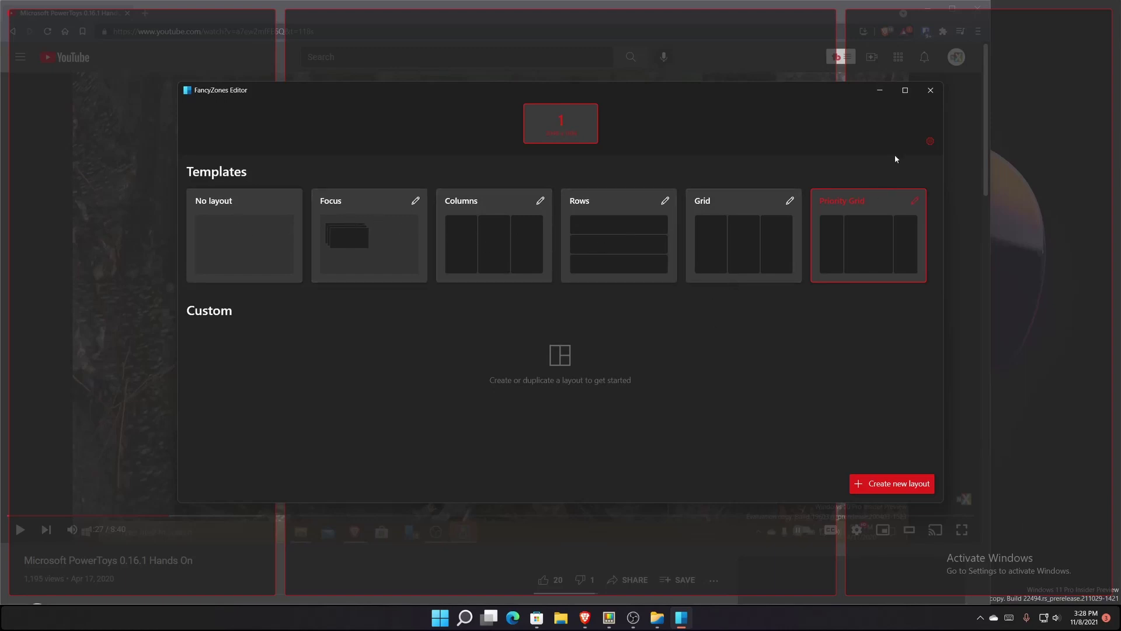
{"action": "left_click", "coordinate": [892, 484]}
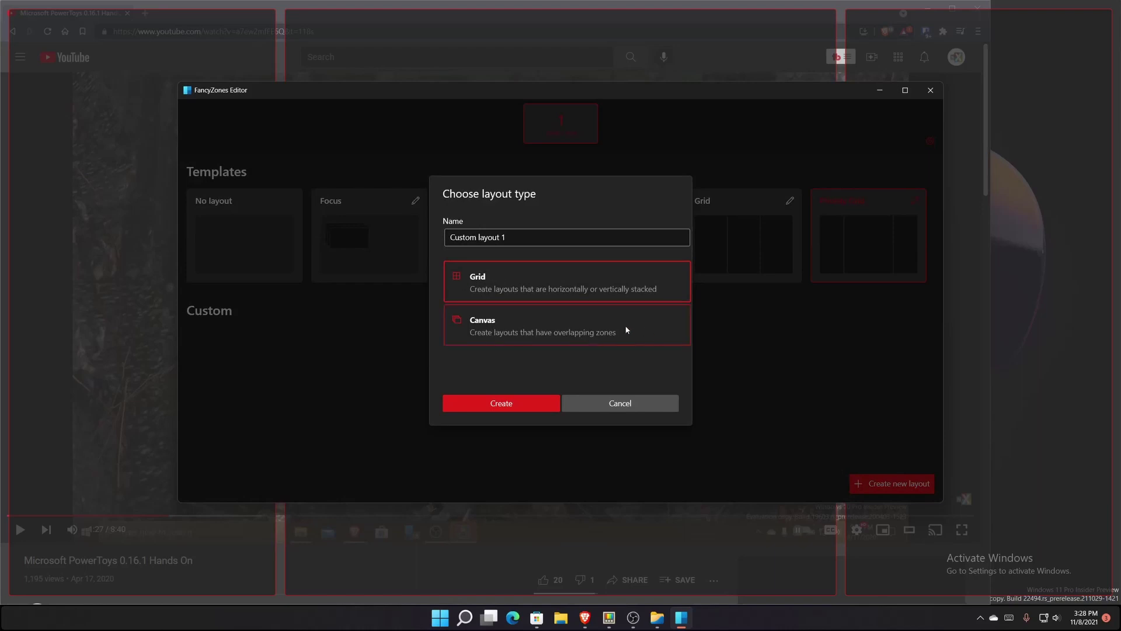
{"action": "left_click", "coordinate": [613, 405]}
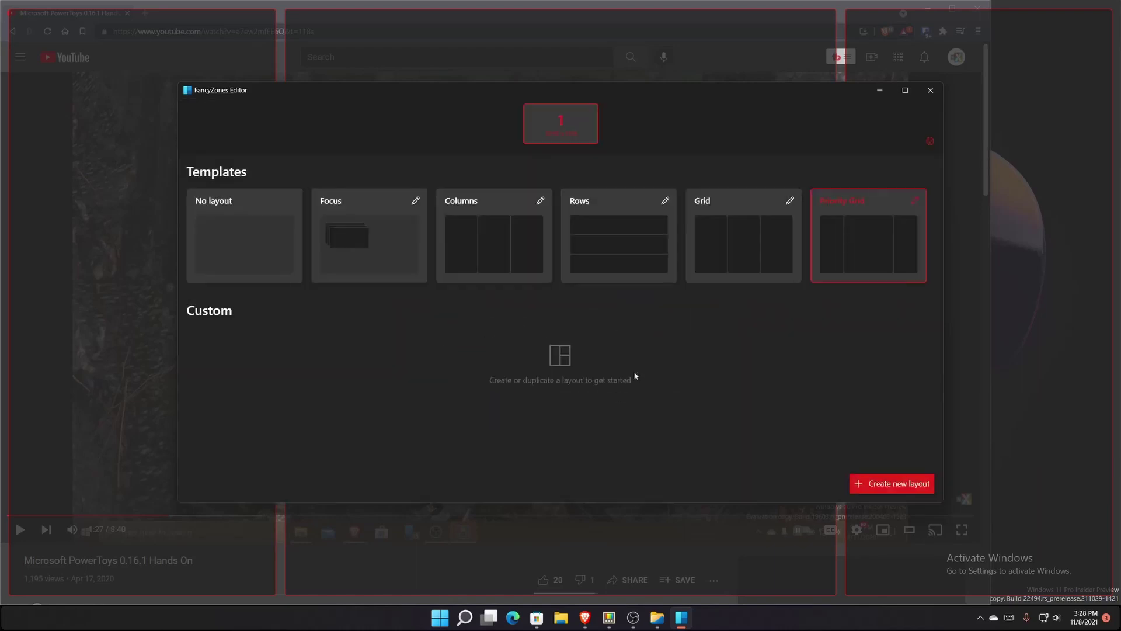
{"action": "left_click", "coordinate": [929, 98]}
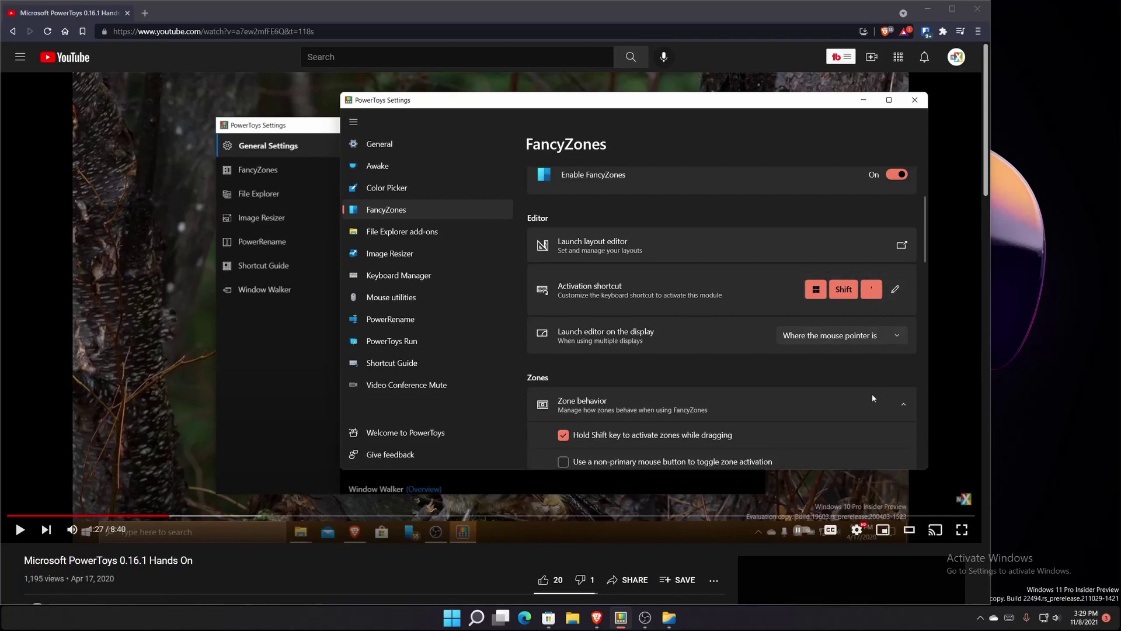
Reopen the editor with Win+Shift+` and cycle through Grid, Rows, Columns and Focus, ending on Priority Grid.
{"action": "key", "text": "super+shift+grave"}
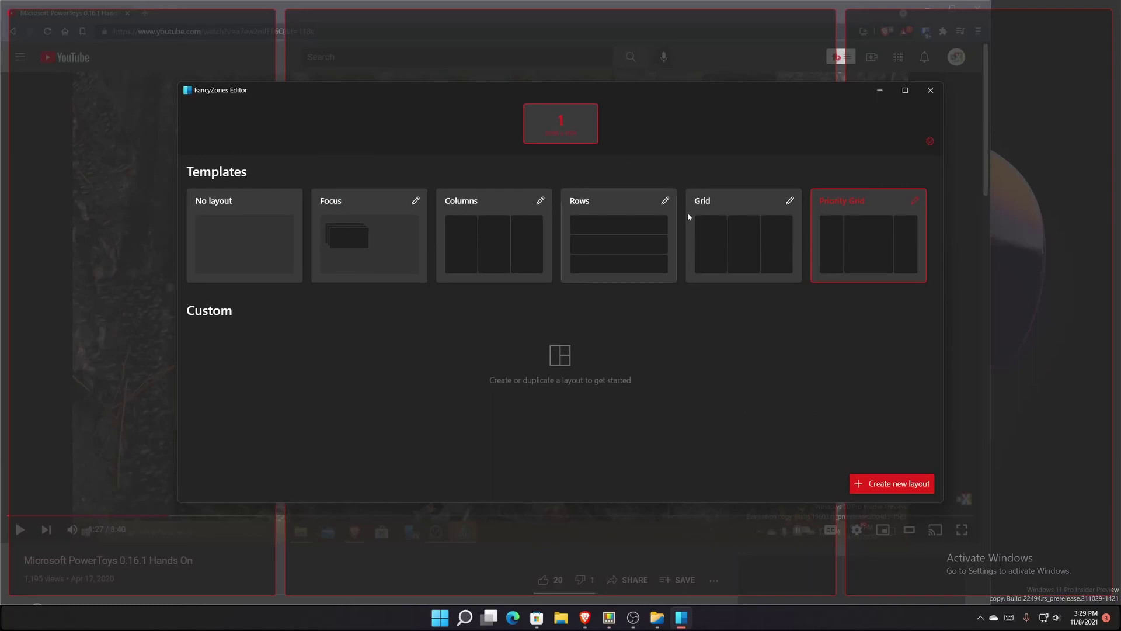
{"action": "left_click", "coordinate": [744, 233]}
{"action": "left_click", "coordinate": [607, 234]}
{"action": "left_click", "coordinate": [503, 245]}
{"action": "left_click", "coordinate": [400, 244]}
{"action": "left_click", "coordinate": [718, 250]}
{"action": "left_click", "coordinate": [851, 254]}
{"action": "left_click", "coordinate": [880, 91]}
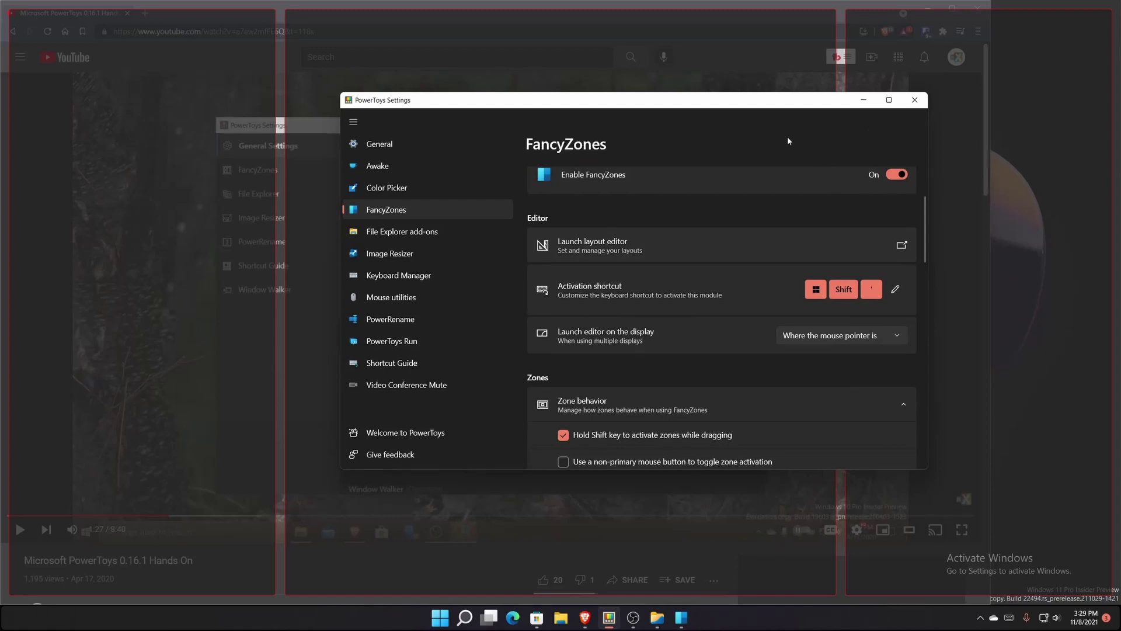
Snap the PowerToys Settings window into the left zone and the browser into the middle zone.
{"action": "scroll", "coordinate": [717, 264], "scroll_direction": "down", "scroll_amount": 3}
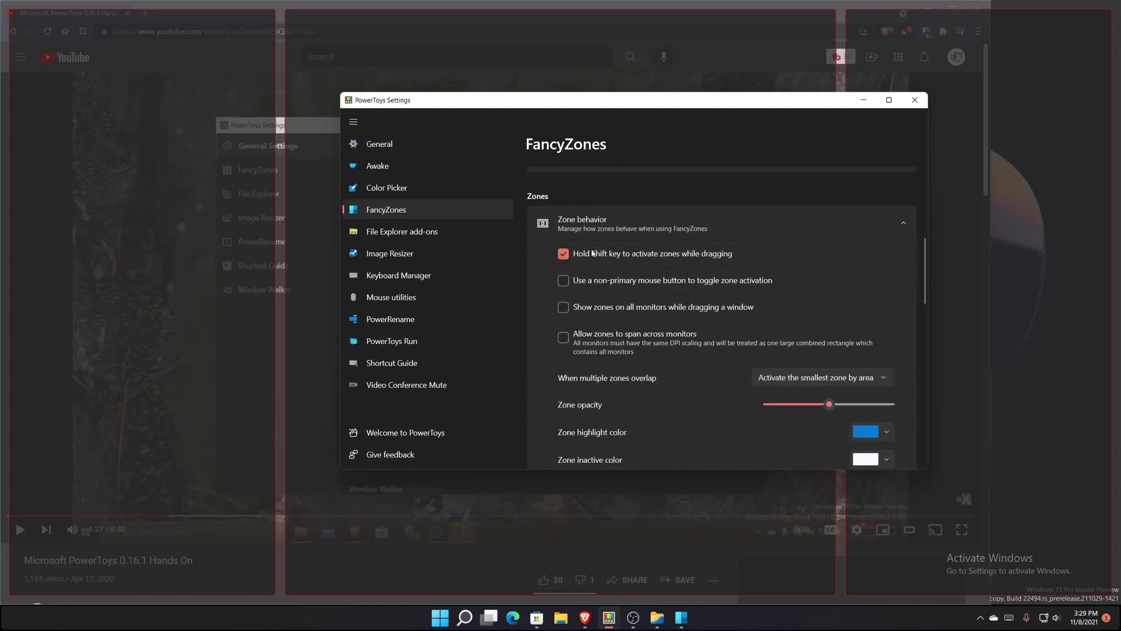
{"action": "left_click_drag", "start_coordinate": [664, 102], "coordinate": [223, 240]}
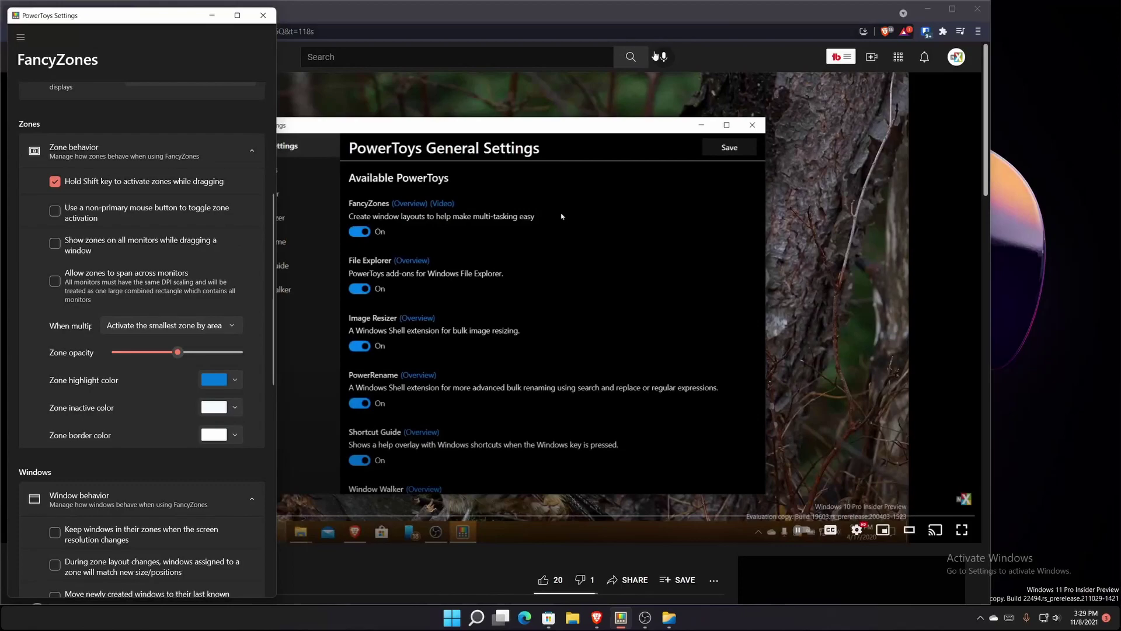
{"action": "left_click_drag", "start_coordinate": [668, 13], "coordinate": [750, 227]}
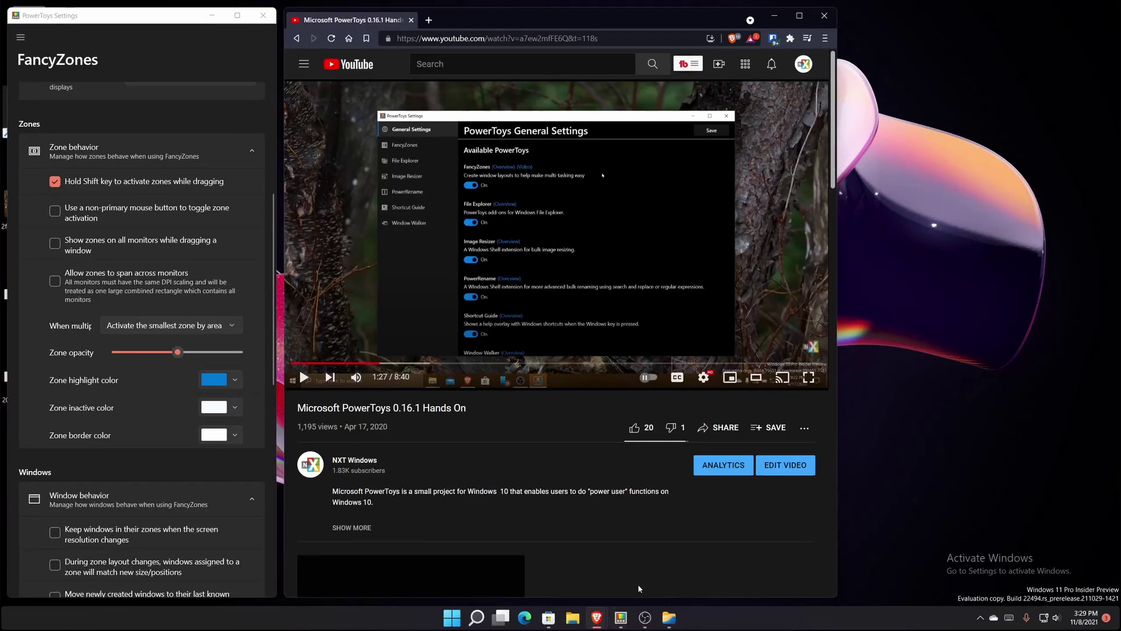
Open File Explorer and snap it into the right FancyZones zone.
{"action": "mouse_move", "coordinate": [596, 619]}
{"action": "left_click", "coordinate": [666, 613]}
{"action": "left_click_drag", "start_coordinate": [644, 7], "coordinate": [978, 161]}
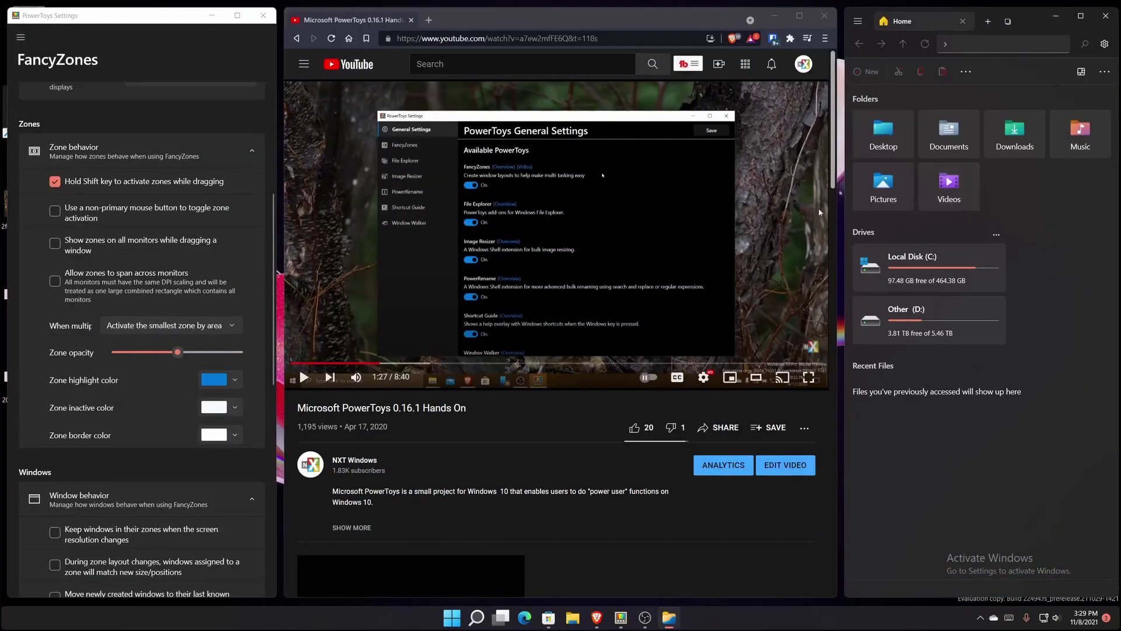
{"action": "scroll", "coordinate": [132, 189], "scroll_direction": "down", "scroll_amount": 3}
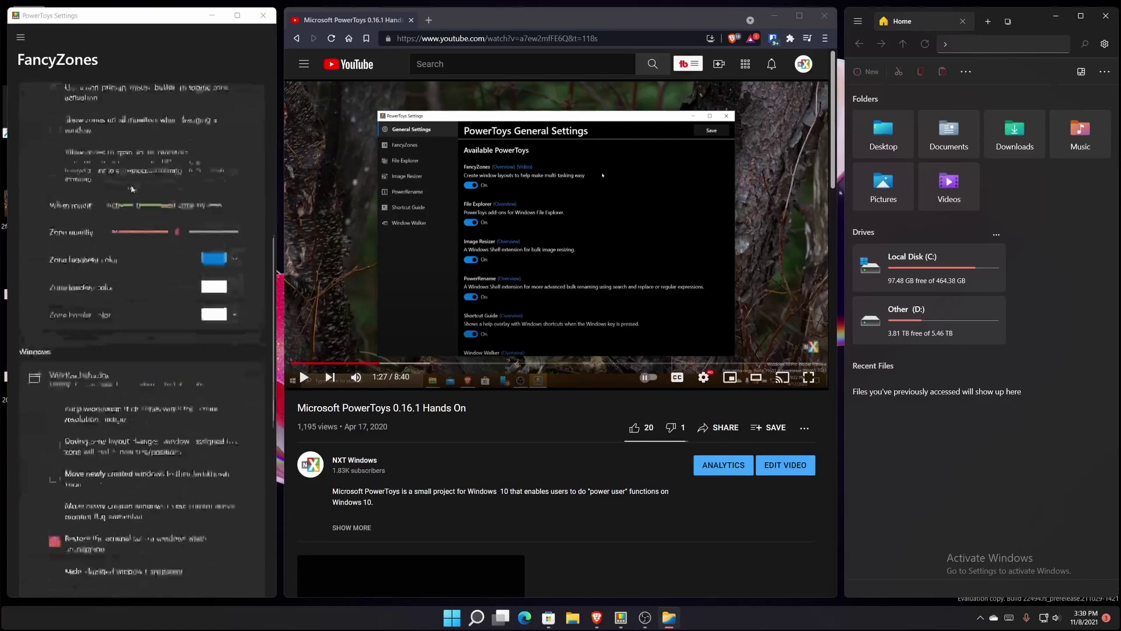
{"action": "scroll", "coordinate": [132, 189], "scroll_direction": "up", "scroll_amount": 5}
{"action": "scroll", "coordinate": [527, 209], "scroll_direction": "down", "scroll_amount": 4}
{"action": "scroll", "coordinate": [527, 209], "scroll_direction": "up", "scroll_amount": 4}
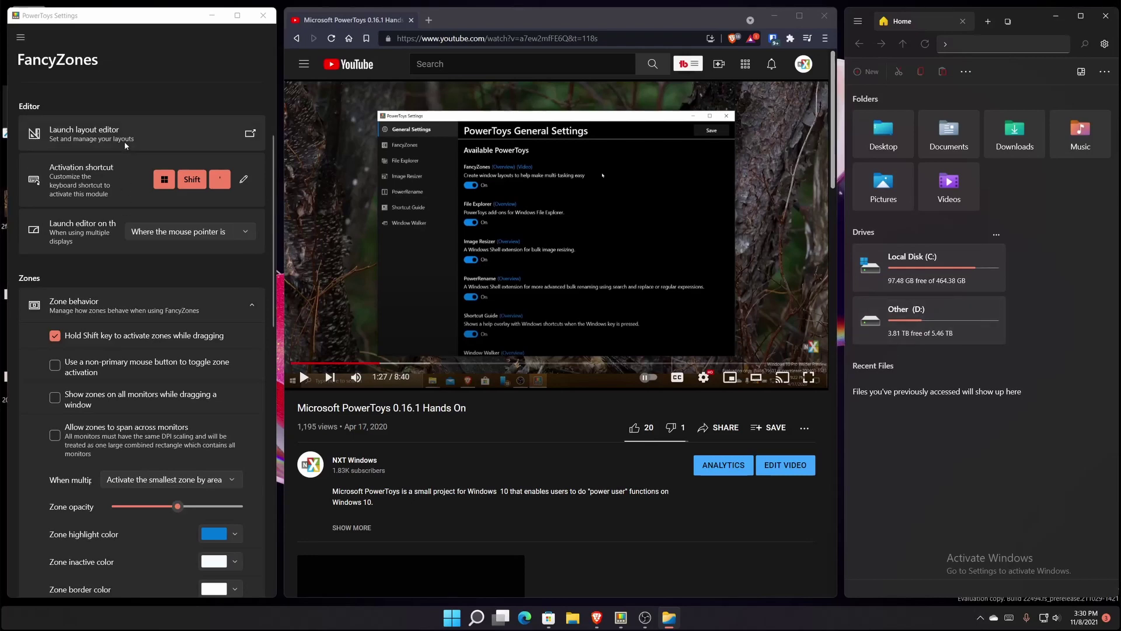
In the FancyZones editor, set Priority Grid's space around zones to 4 and save.
{"action": "key", "text": "alt+Tab"}
{"action": "key", "text": "super+shift+grave"}
{"action": "left_click", "coordinate": [917, 201]}
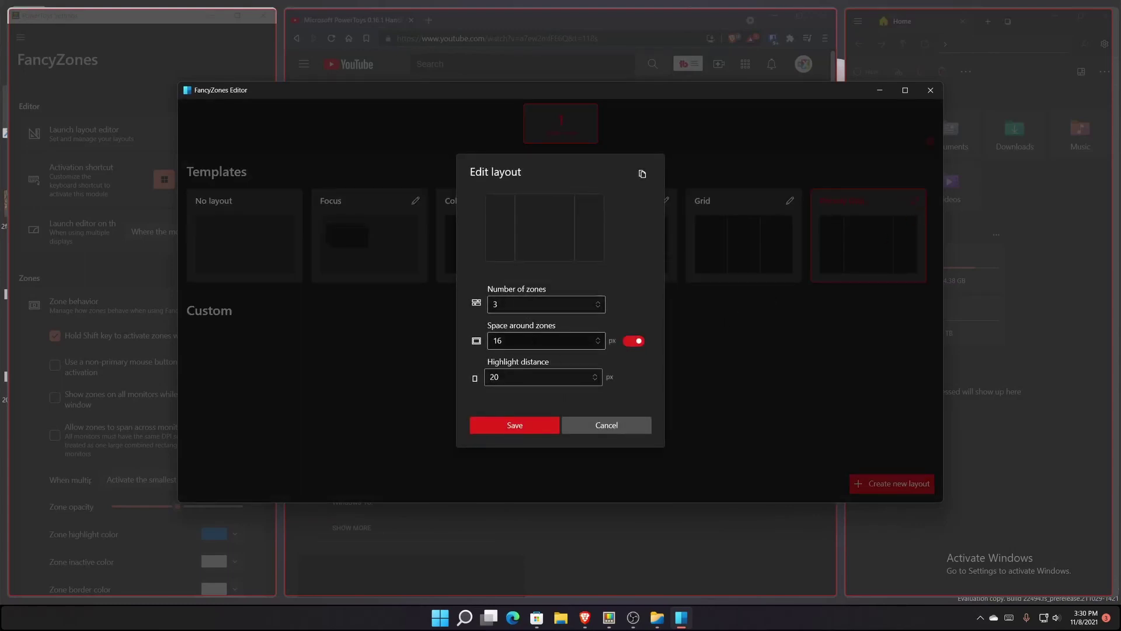
{"action": "key", "text": "Tab"}
{"action": "type", "text": "4"}
{"action": "left_click", "coordinate": [524, 423]}
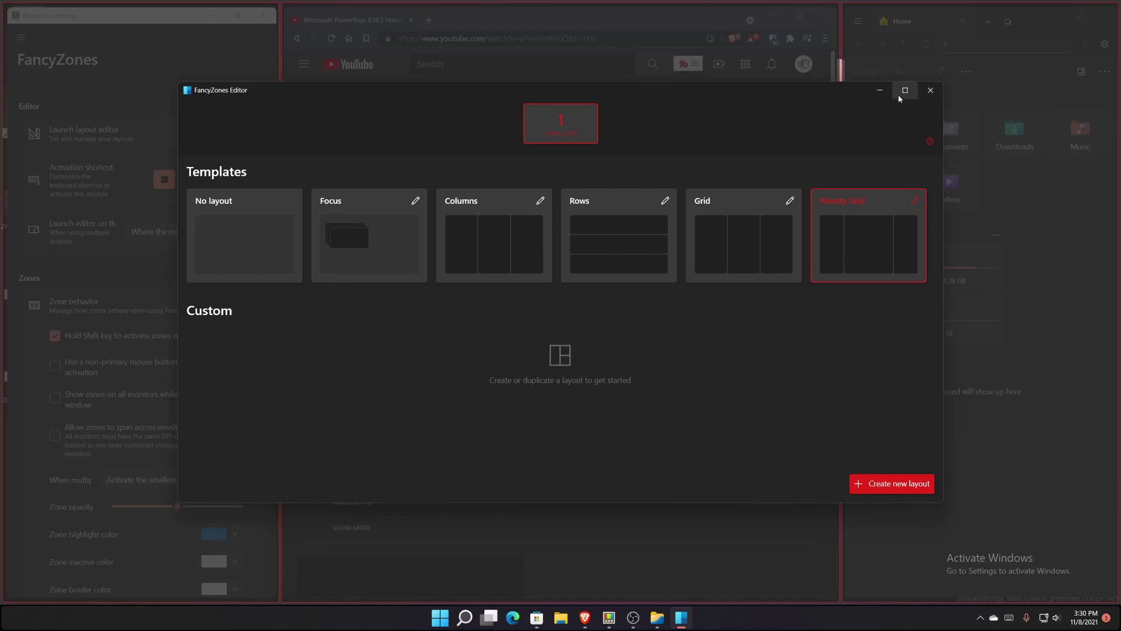
{"action": "left_click", "coordinate": [928, 92]}
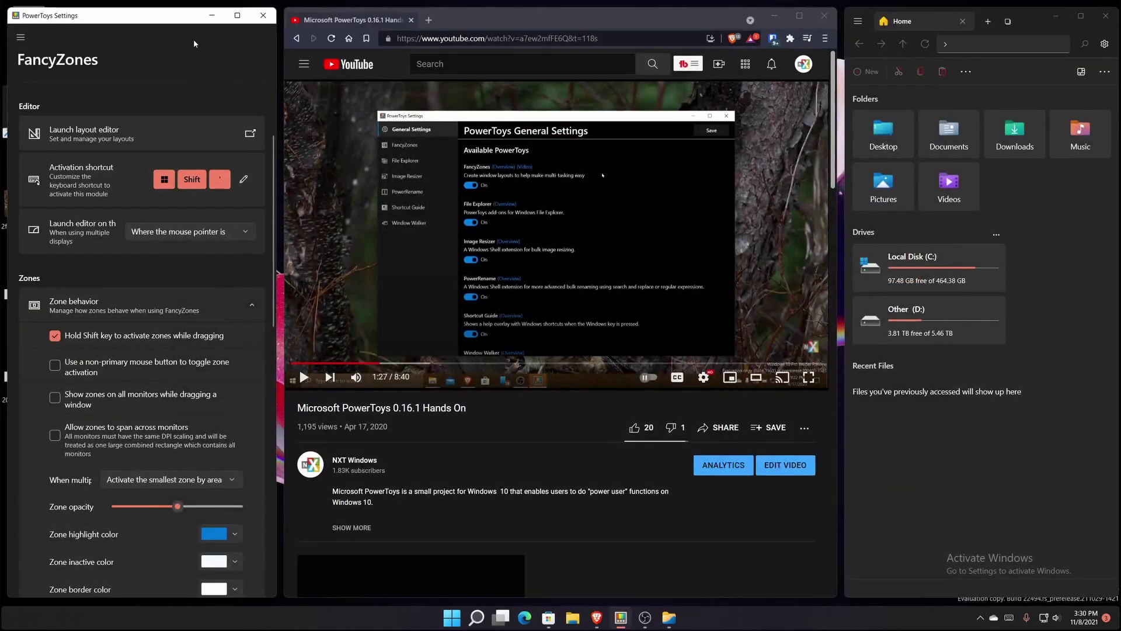
Snap Settings, the browser and the Files window into FancyZones zones 1, 2 and 3.
{"action": "left_click_drag", "start_coordinate": [190, 15], "coordinate": [234, 175]}
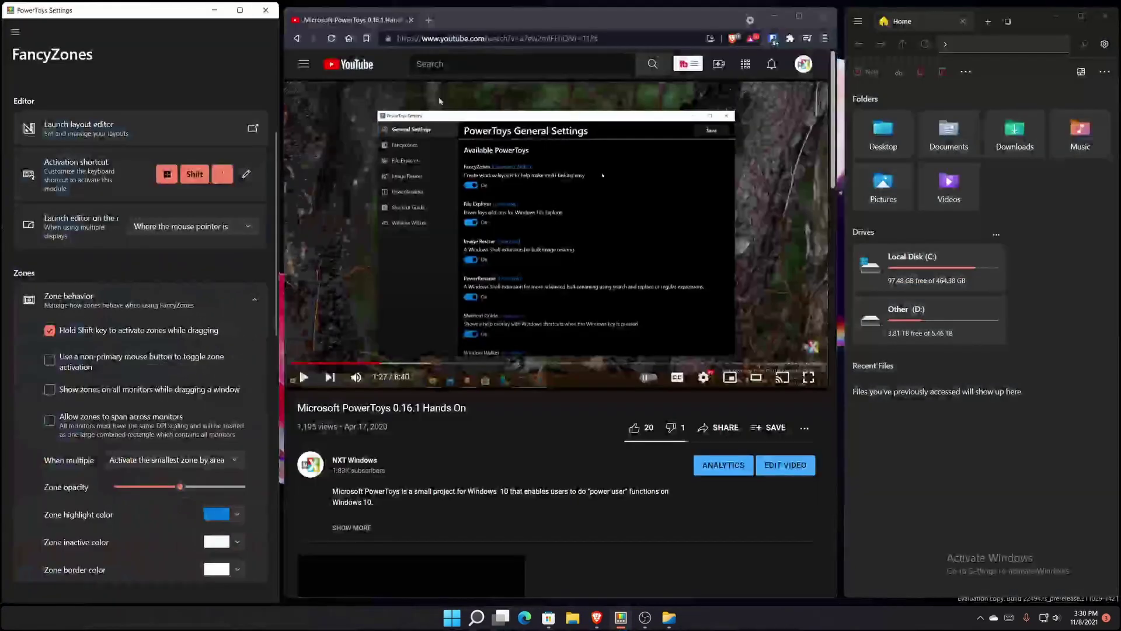
{"action": "left_click_drag", "start_coordinate": [509, 17], "coordinate": [608, 92]}
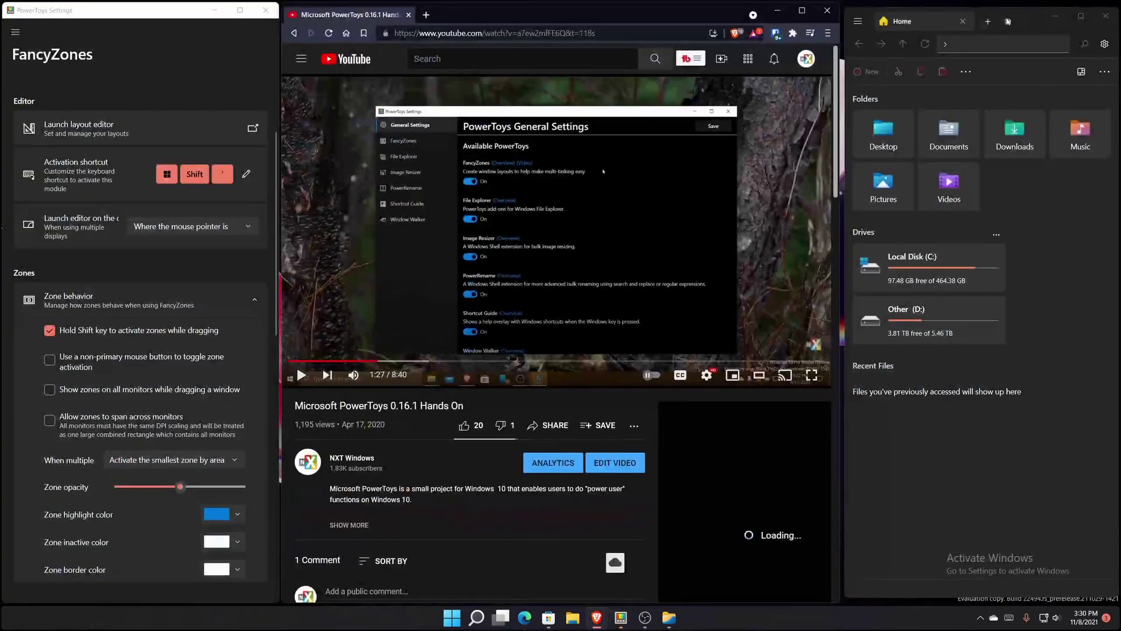
{"action": "left_click_drag", "start_coordinate": [1045, 21], "coordinate": [1118, 305]}
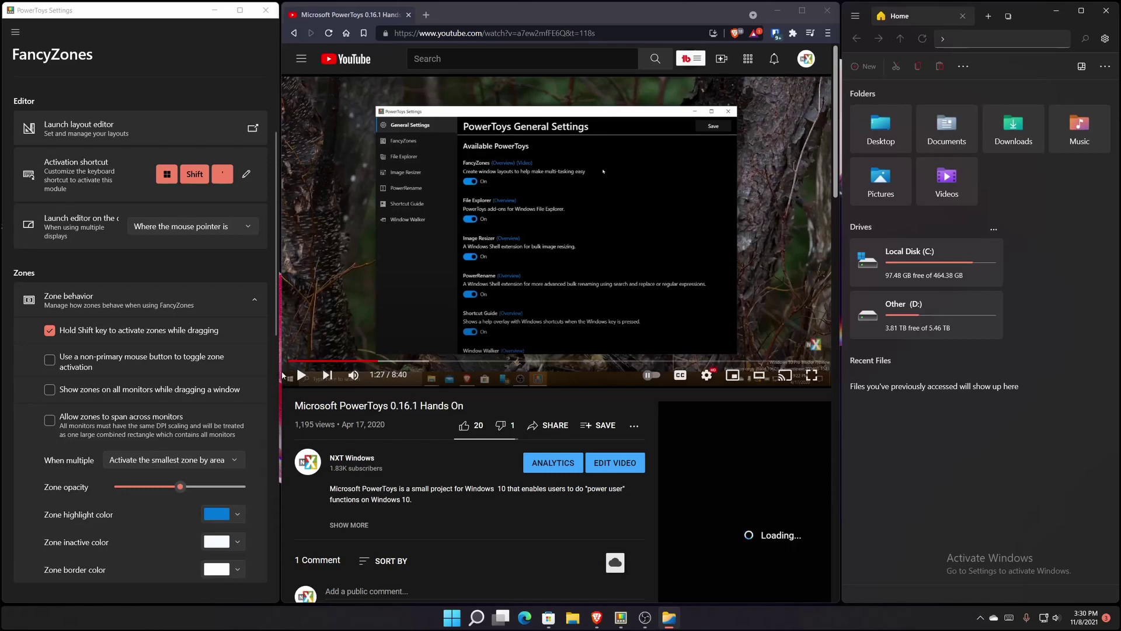
Narrow the browser from its left edge and re-snap it into the middle zone.
{"action": "mouse_move", "coordinate": [280, 375]}
{"action": "left_mouse_down"}
{"action": "mouse_move", "coordinate": [345, 374]}
{"action": "mouse_move", "coordinate": [279, 371]}
{"action": "left_mouse_up"}
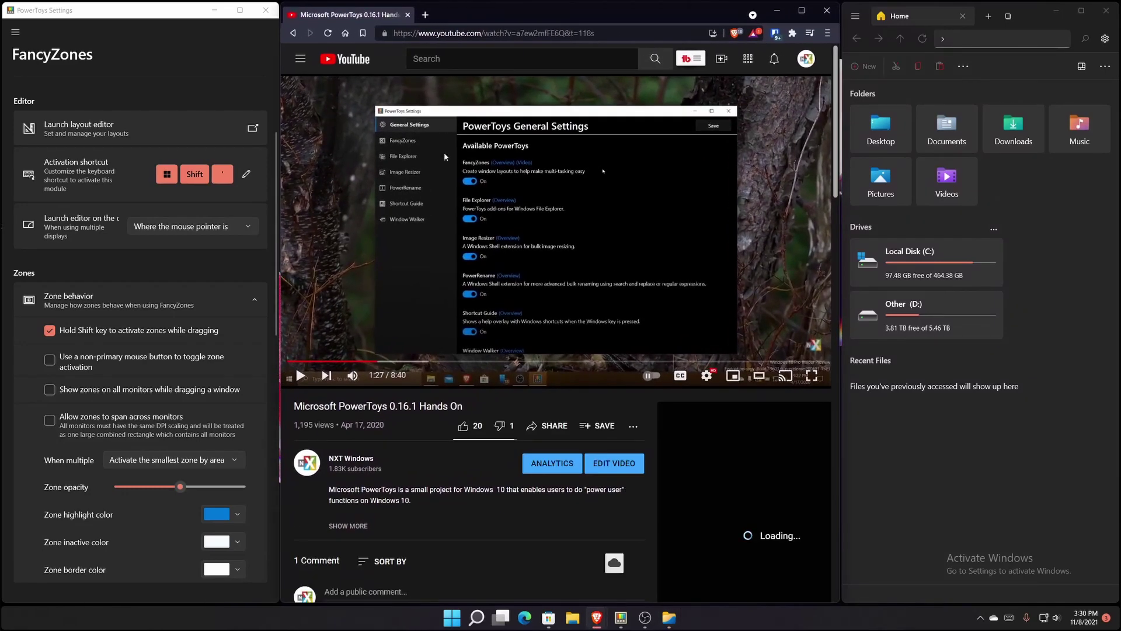
{"action": "left_click_drag", "start_coordinate": [527, 19], "coordinate": [528, 59]}
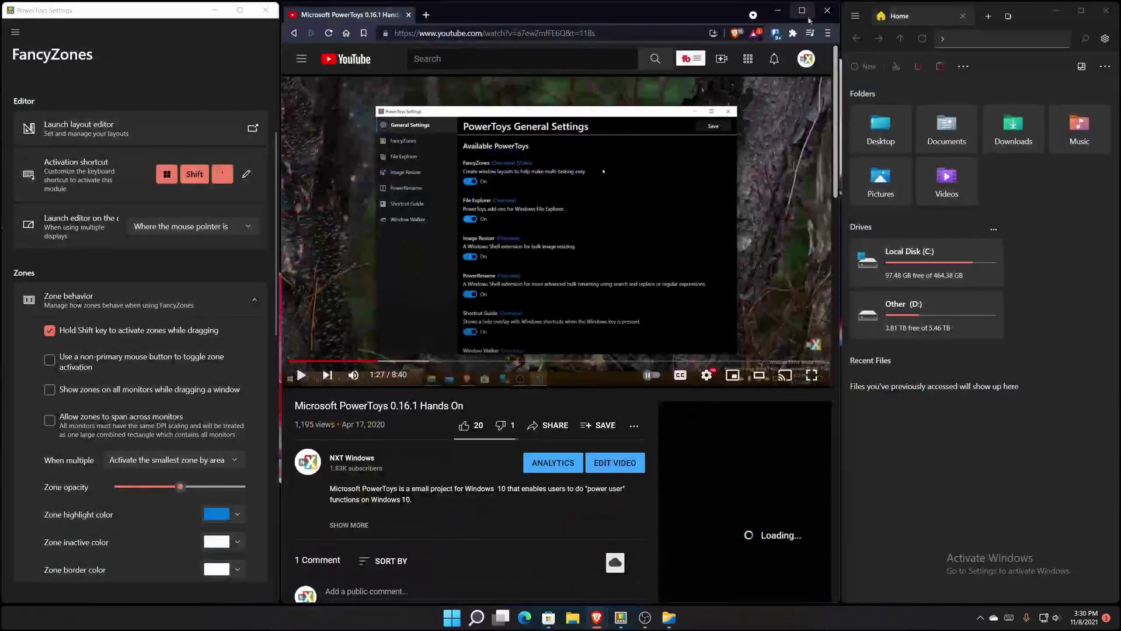
{"action": "mouse_move", "coordinate": [803, 11]}
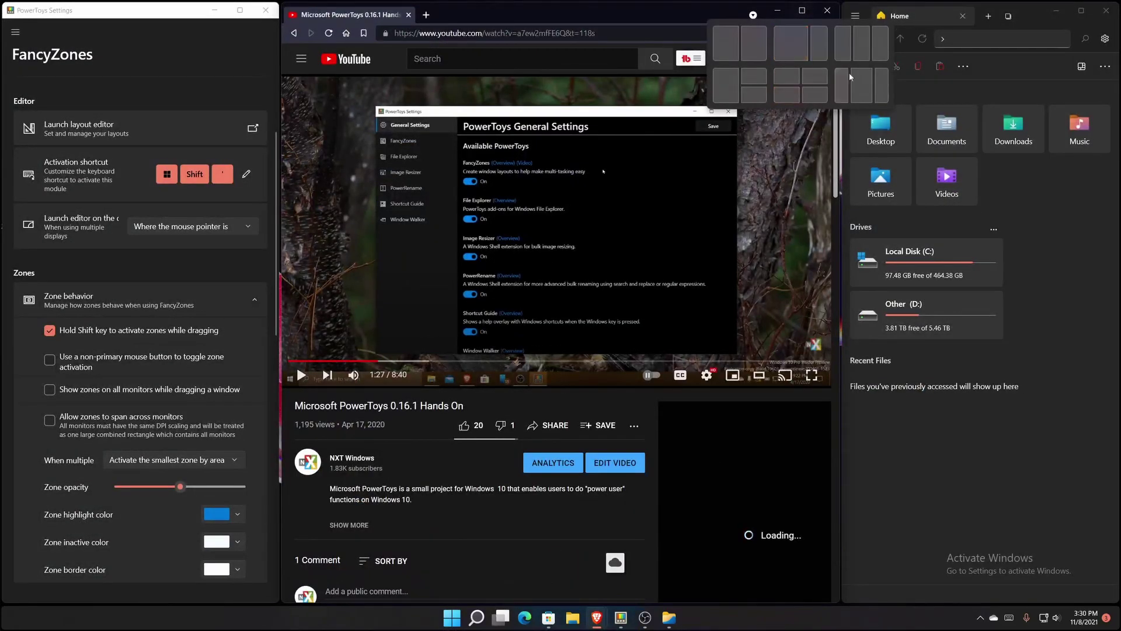
Tile the browser, PowerToys Settings and OBS Studio in a three-column Snap layout, then minimise OBS.
{"action": "left_click", "coordinate": [842, 85]}
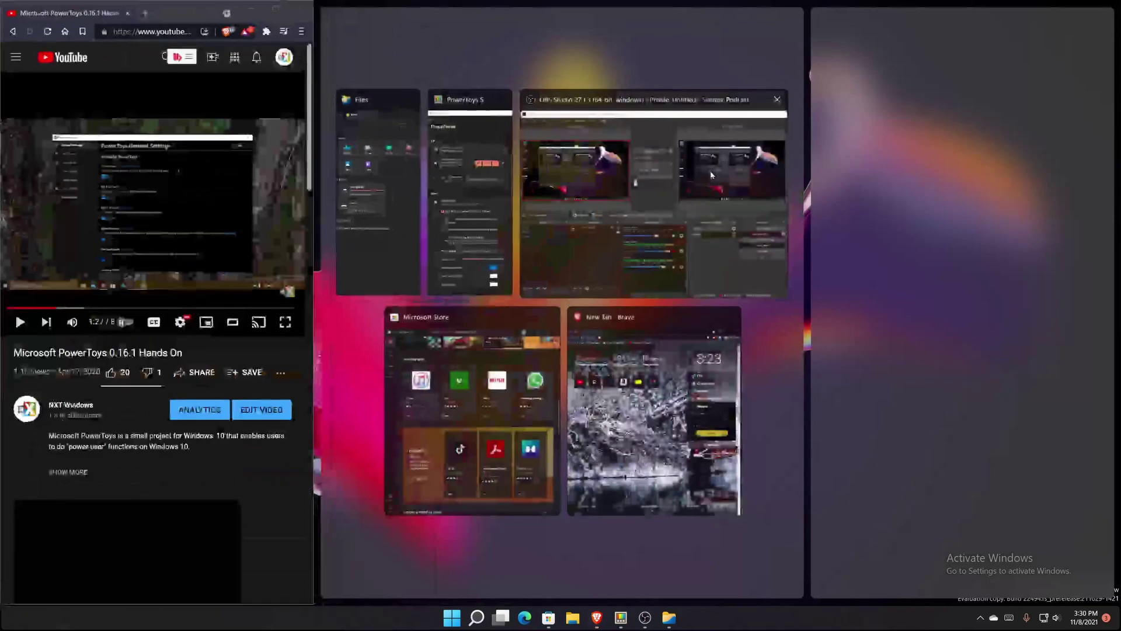
{"action": "left_click", "coordinate": [470, 187]}
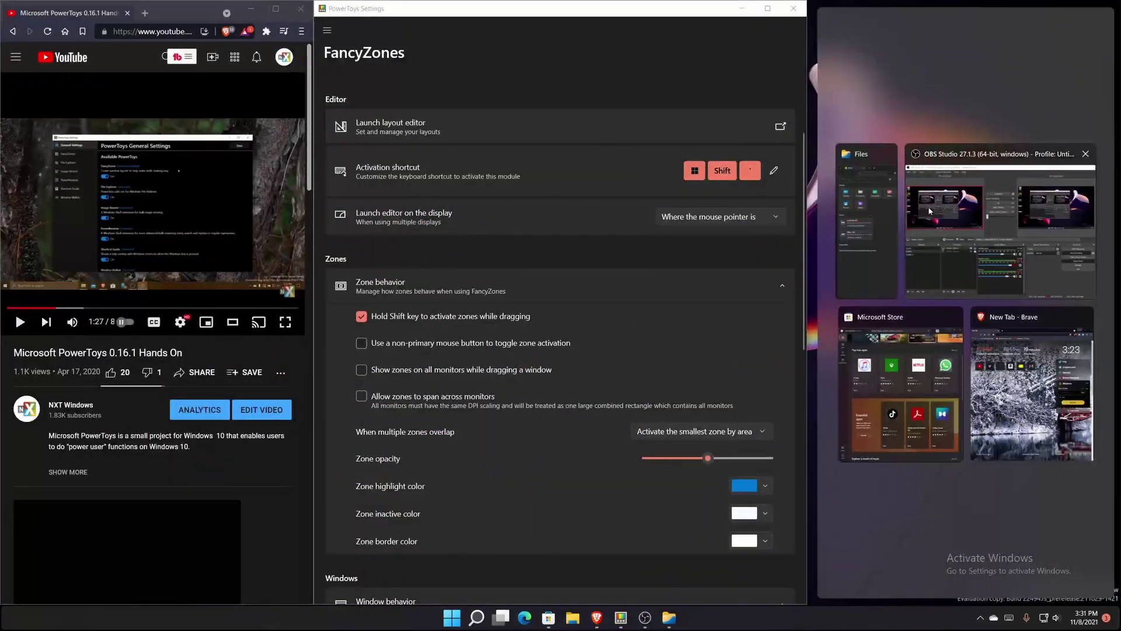
{"action": "left_click", "coordinate": [965, 242]}
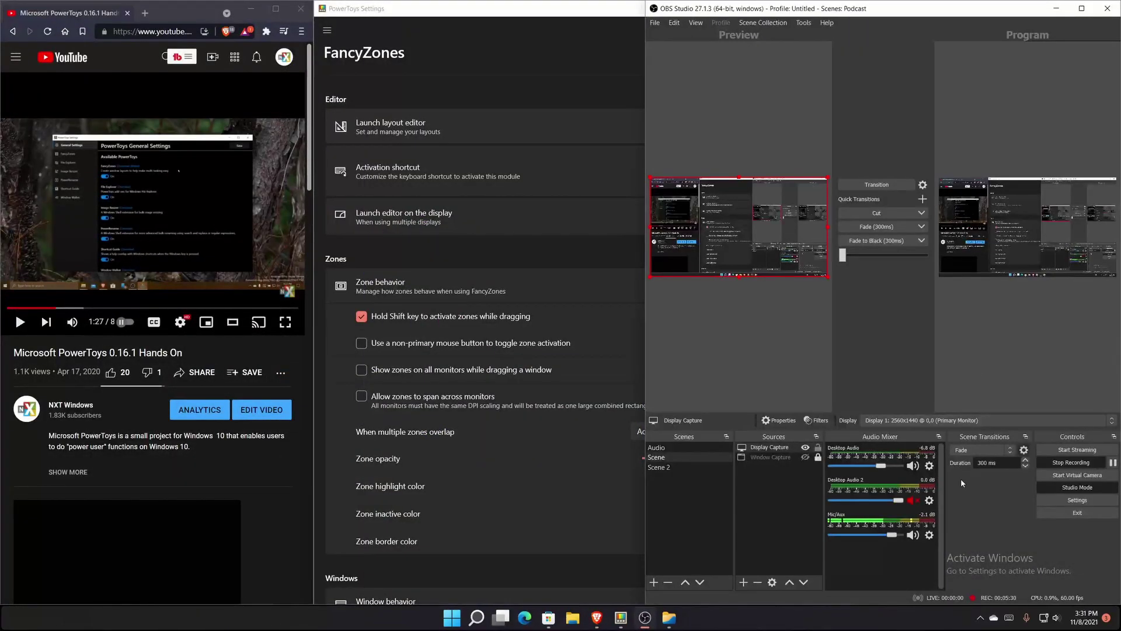
{"action": "left_click", "coordinate": [1056, 8]}
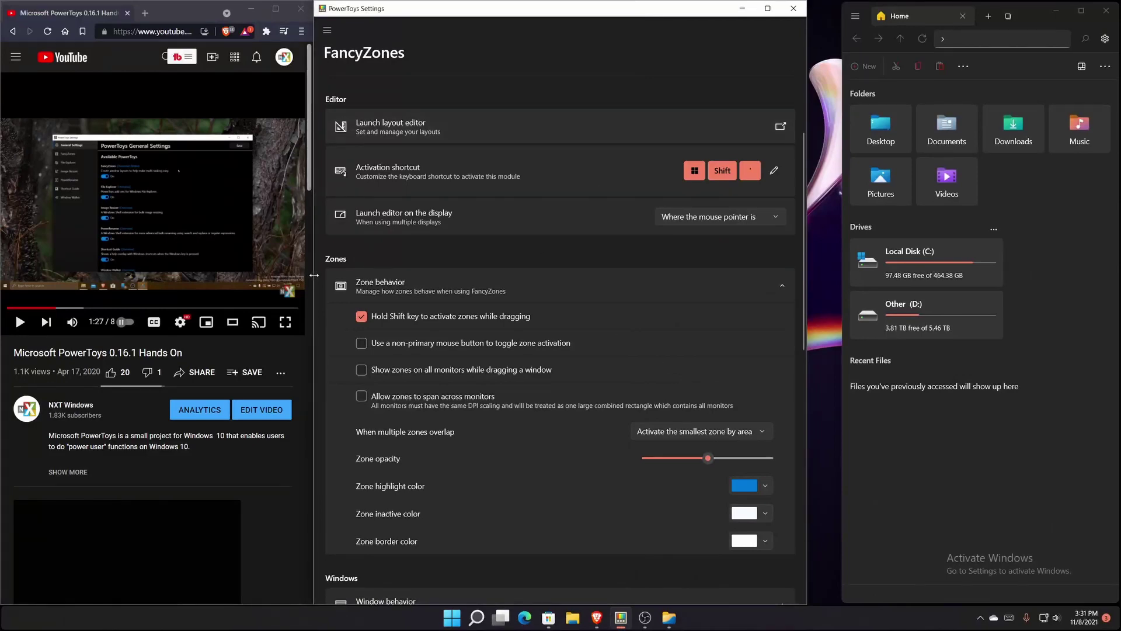
Narrow Settings, move YouTube into zone 1, minimise it, and maximise PowerToys Settings.
{"action": "left_click_drag", "start_coordinate": [314, 277], "coordinate": [411, 305]}
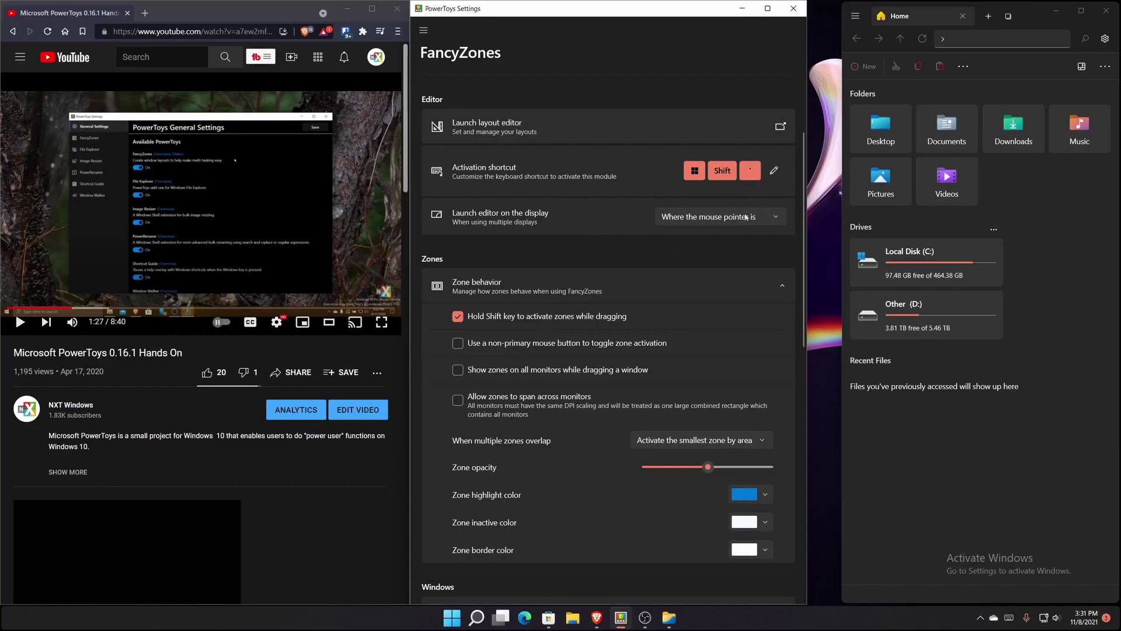
{"action": "left_click_drag", "start_coordinate": [272, 15], "coordinate": [264, 149]}
{"action": "left_click_drag", "start_coordinate": [505, 9], "coordinate": [494, 146]}
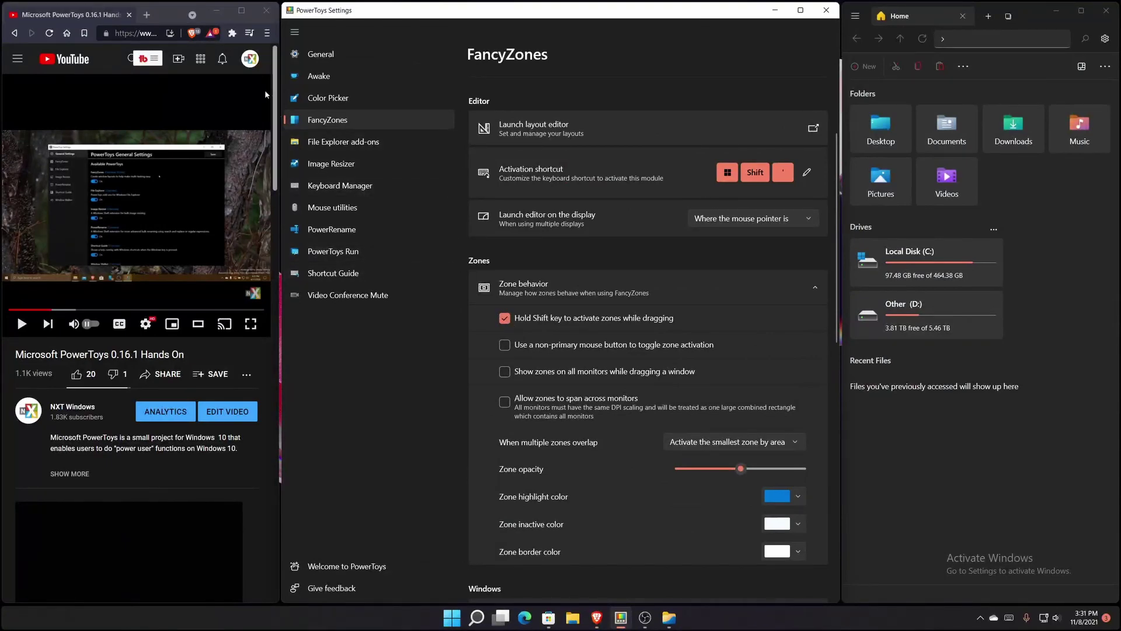
{"action": "left_click", "coordinate": [217, 11]}
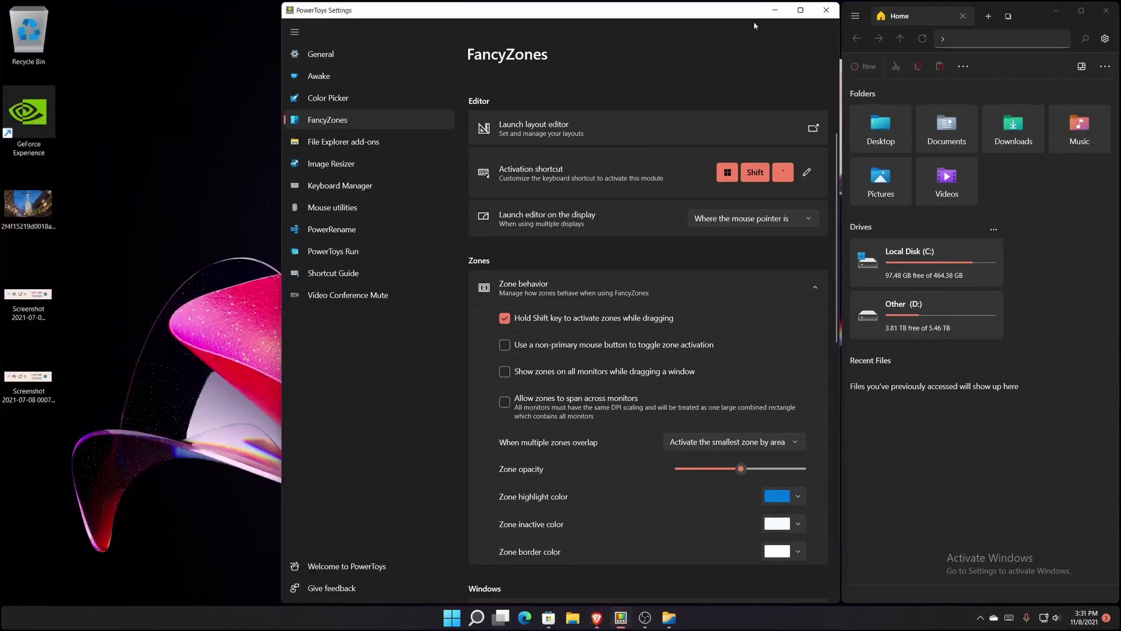
{"action": "left_click", "coordinate": [801, 10]}
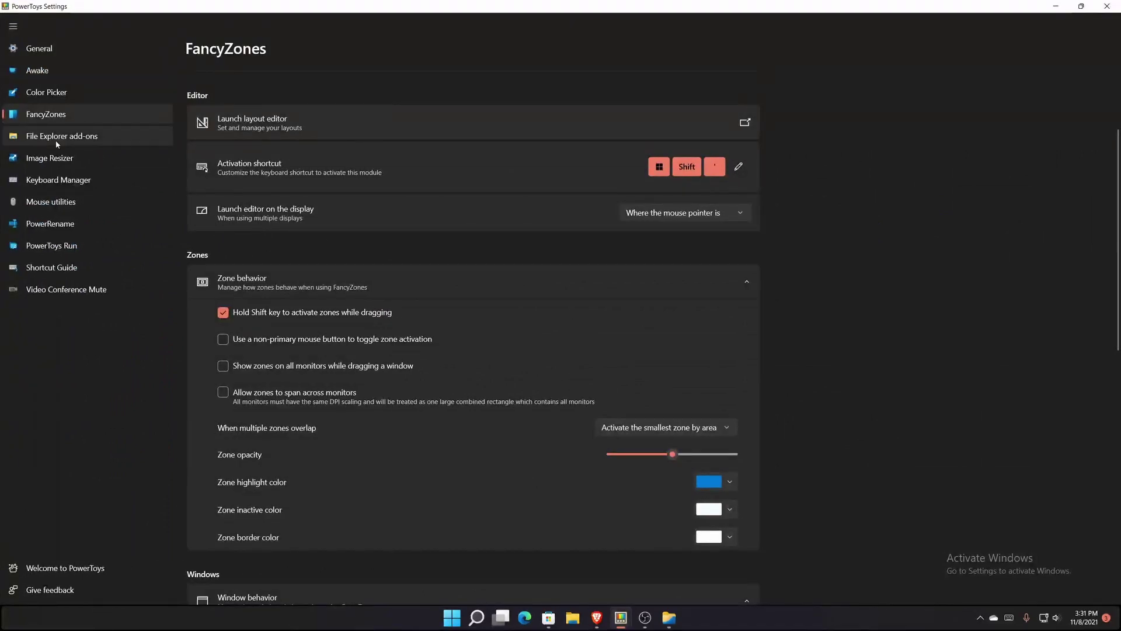
Review the File Explorer add-ons preview settings, then view the Image Resizer presets Small through Web.
{"action": "left_click", "coordinate": [61, 136]}
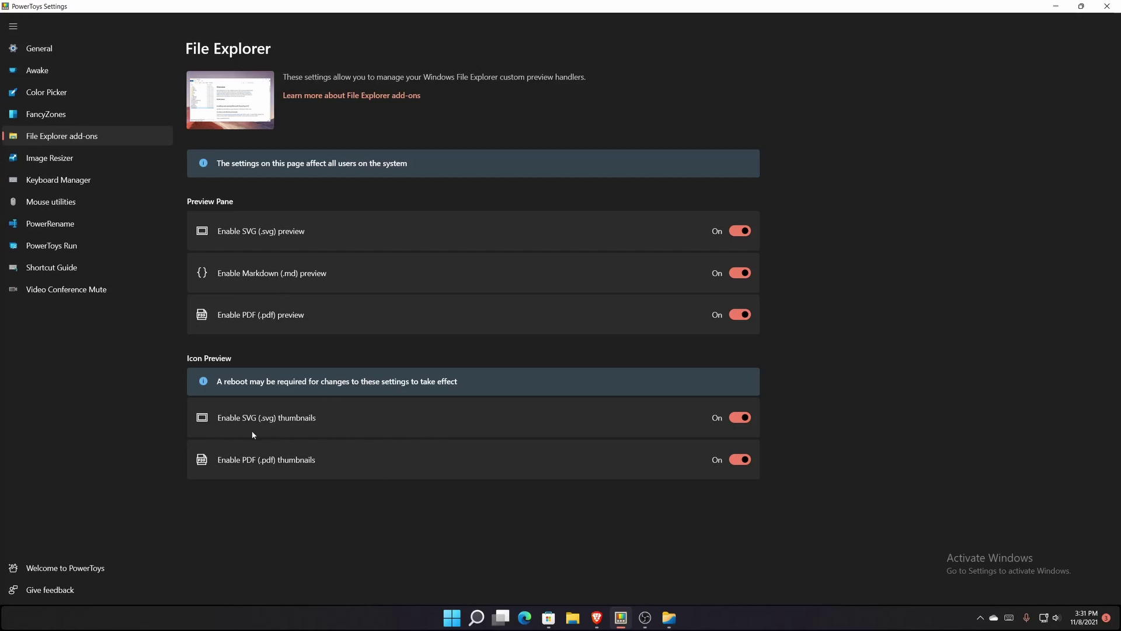
{"action": "left_click", "coordinate": [100, 159]}
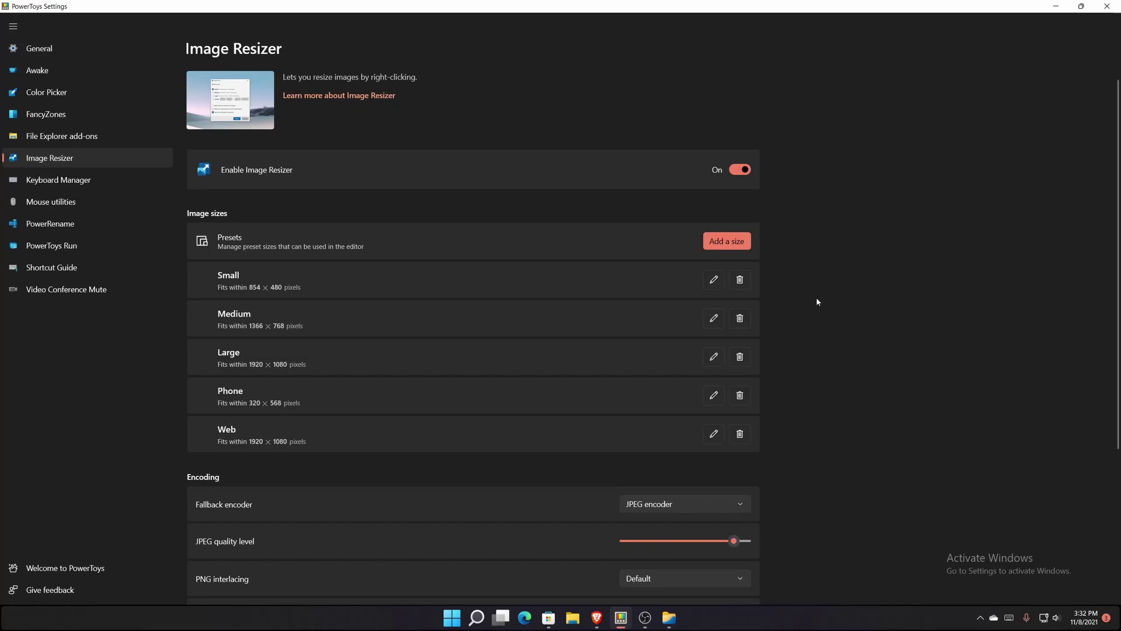
Keep JPEG encoder as the fallback encoder and raise JPEG quality level to 100.
{"action": "scroll", "coordinate": [799, 338], "scroll_direction": "down", "scroll_amount": 3}
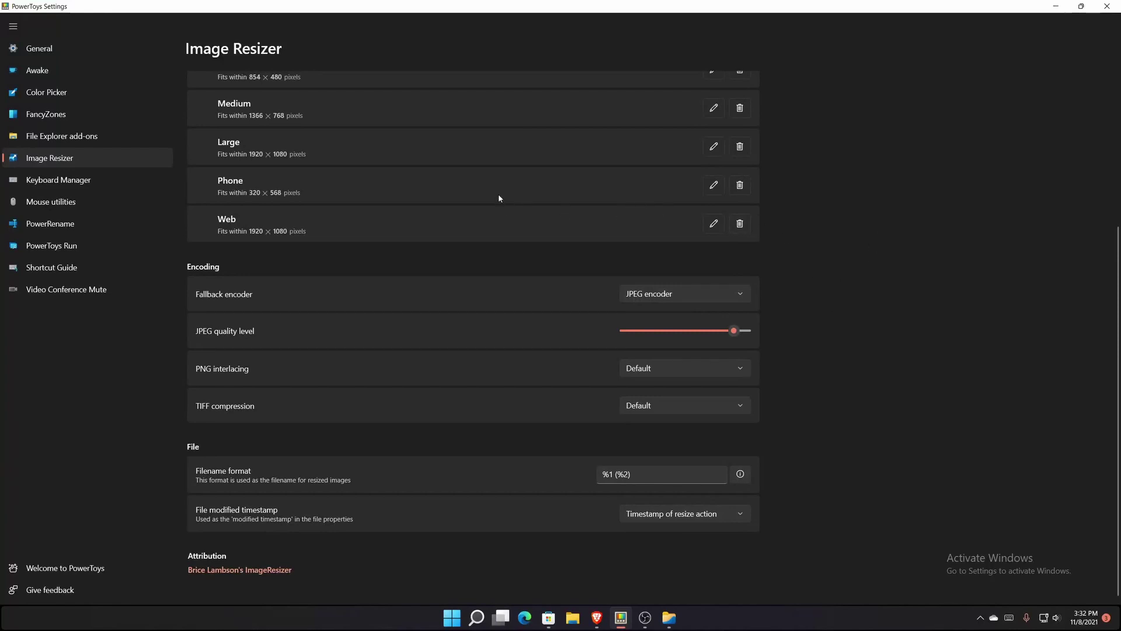
{"action": "left_click", "coordinate": [668, 298]}
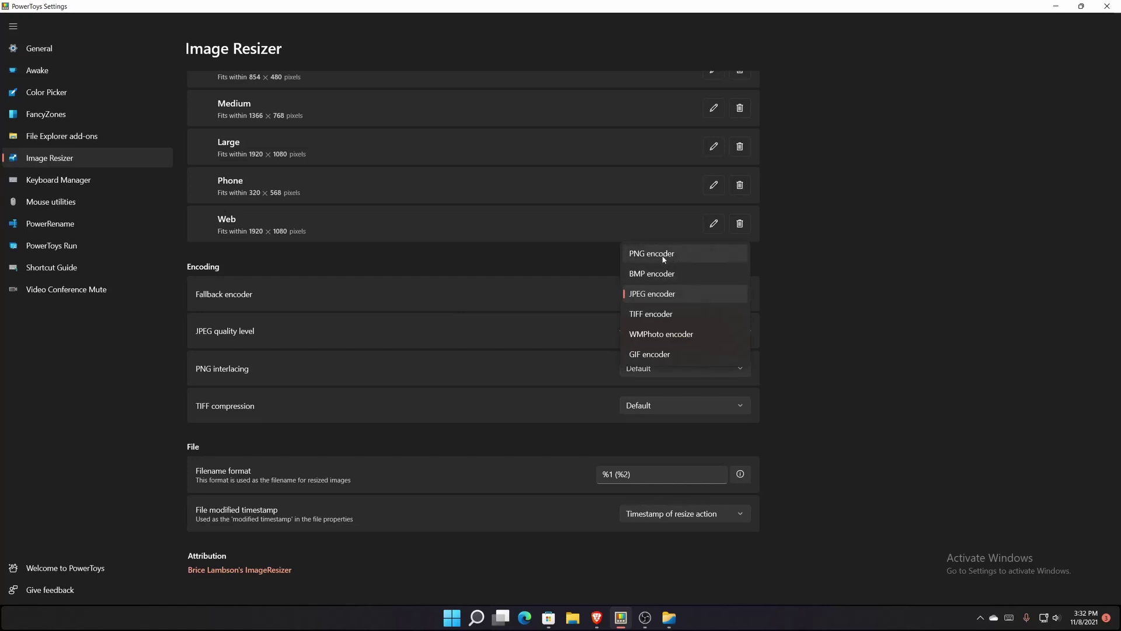
{"action": "left_click", "coordinate": [838, 312]}
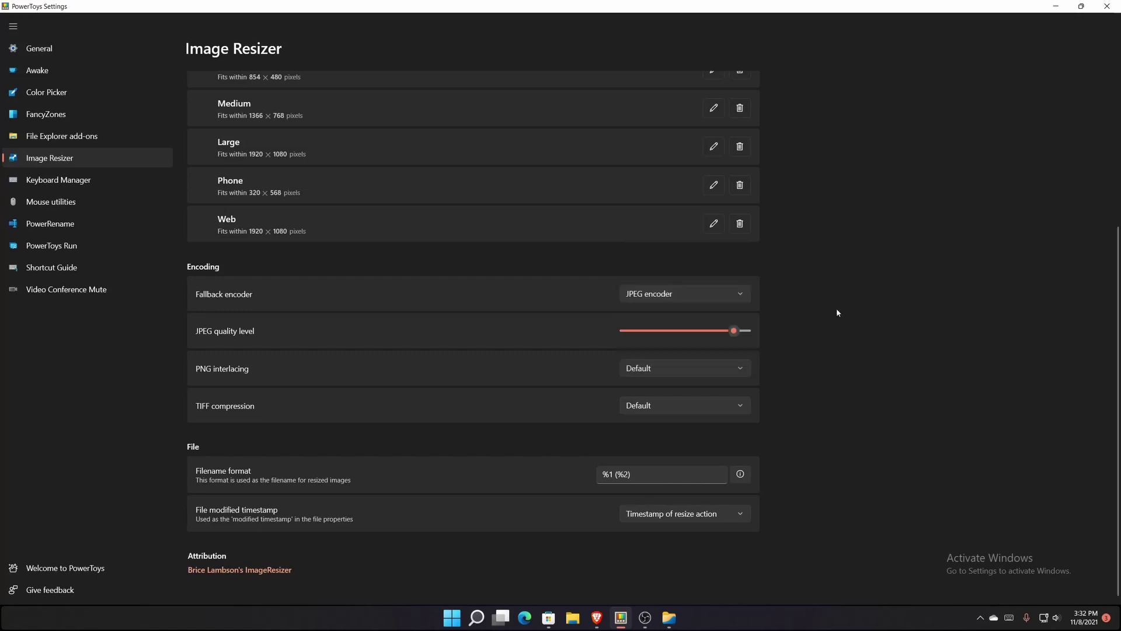
{"action": "left_click_drag", "start_coordinate": [737, 341], "coordinate": [796, 346]}
Check the PNG interlacing and TIFF compression options, leaving both at Default.
{"action": "left_click", "coordinate": [657, 367]}
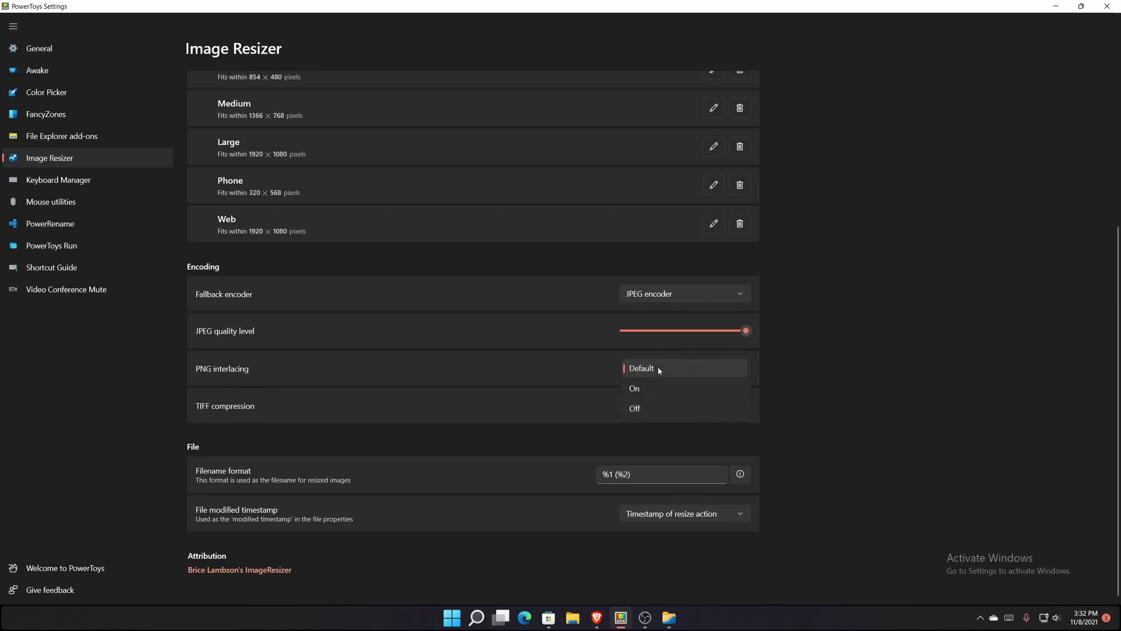
{"action": "left_click", "coordinate": [930, 416]}
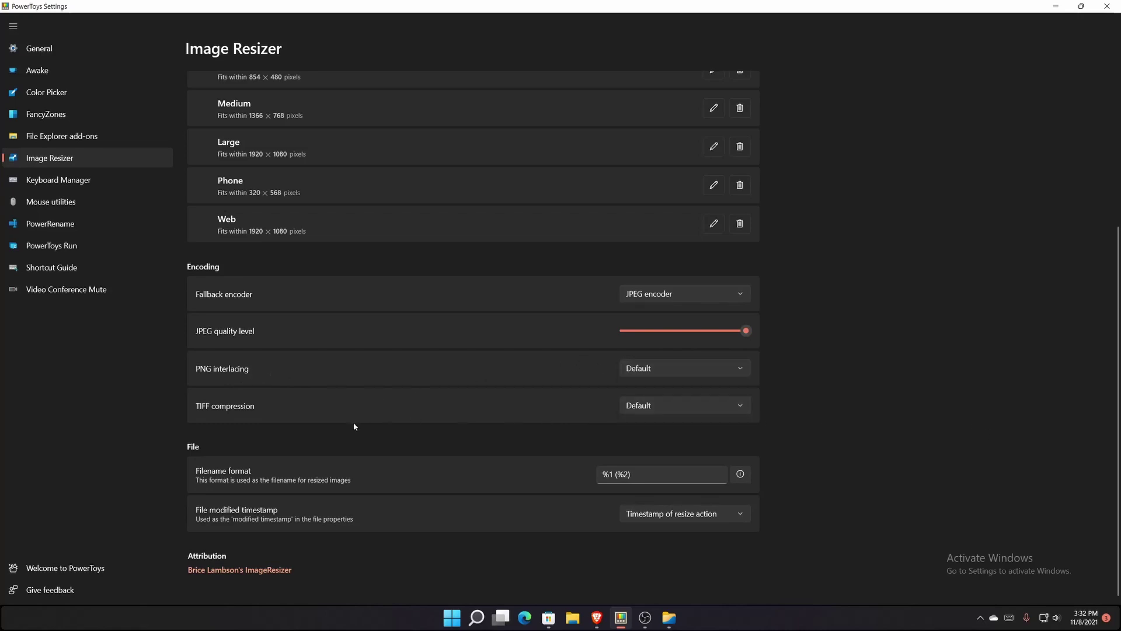
{"action": "left_click", "coordinate": [660, 405]}
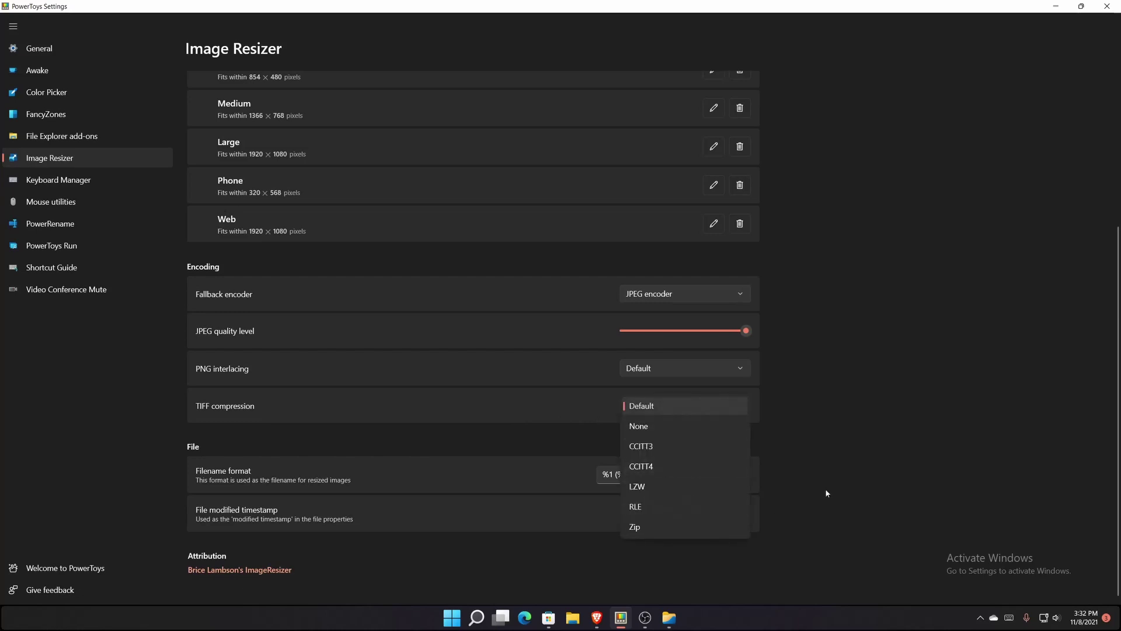
{"action": "left_click", "coordinate": [840, 438]}
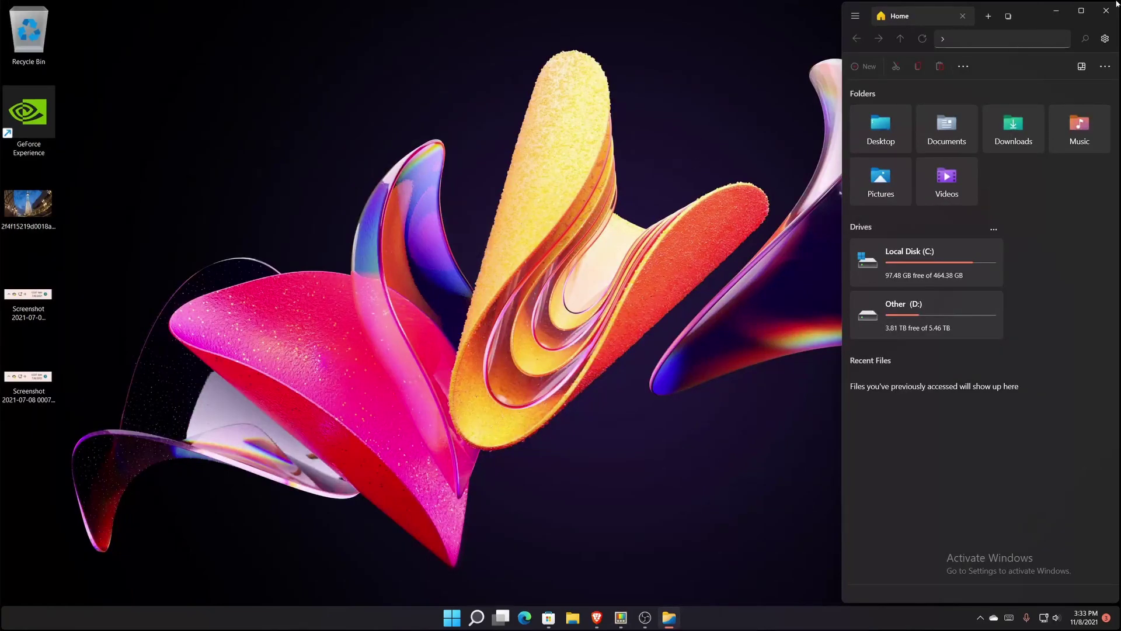
Clear the desktop and preview the original screenshot alongside its 1920×420 Web copy.
{"action": "left_click", "coordinate": [1056, 10]}
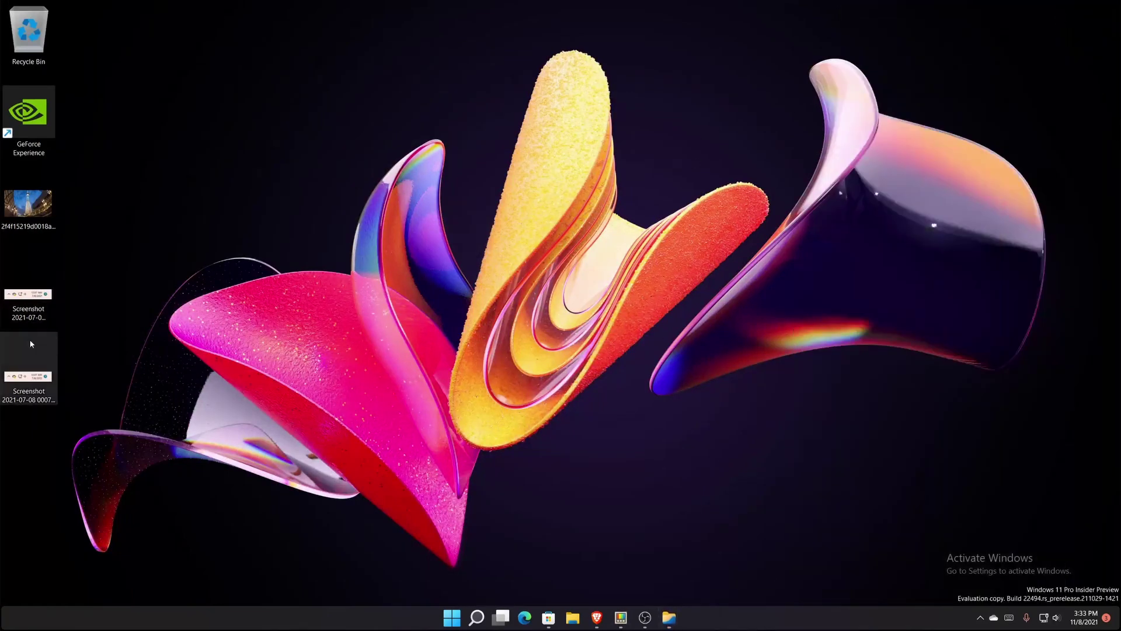
{"action": "left_click", "coordinate": [46, 298]}
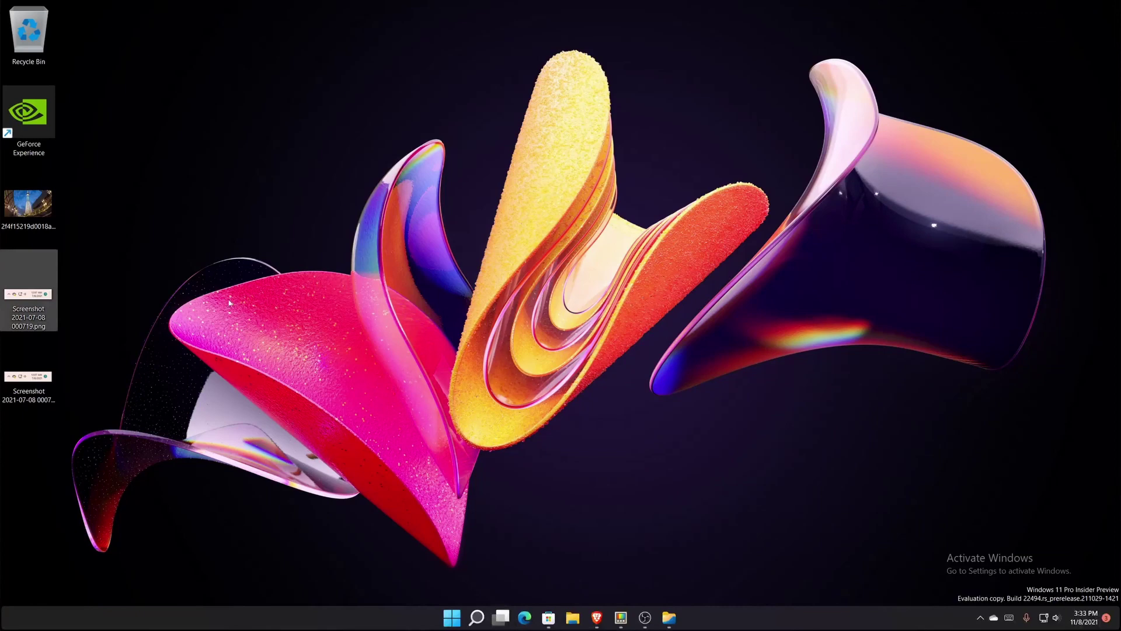
{"action": "key", "text": "Return"}
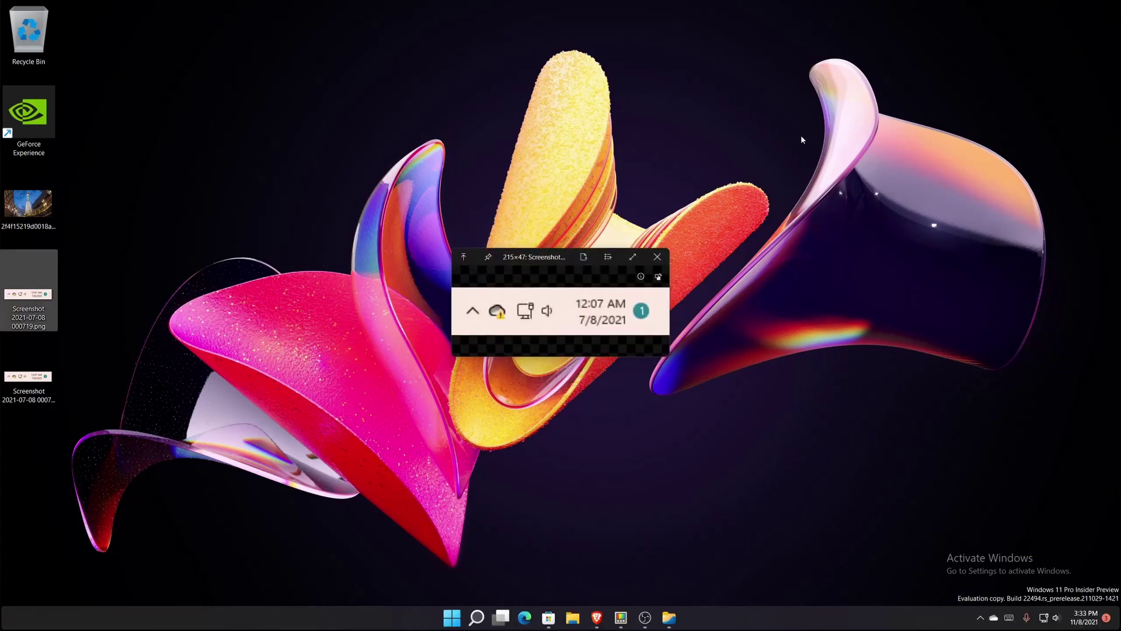
{"action": "key", "text": "Down"}
{"action": "key", "text": "Up"}
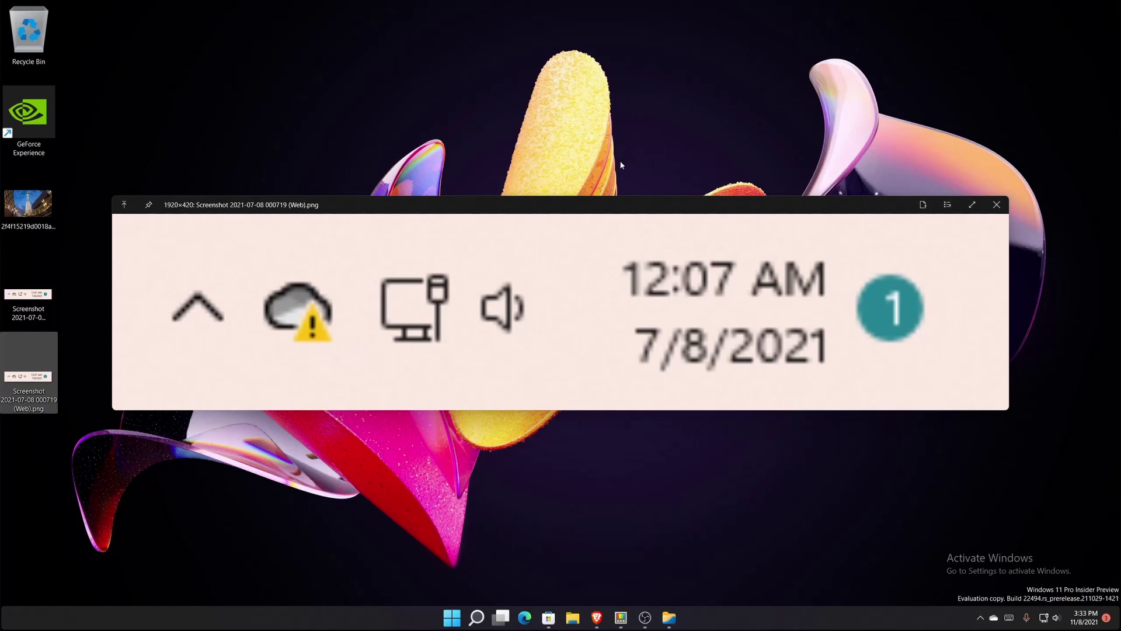
Close the preview, then view the tower photo in the image viewer and close it.
{"action": "left_click", "coordinate": [612, 88]}
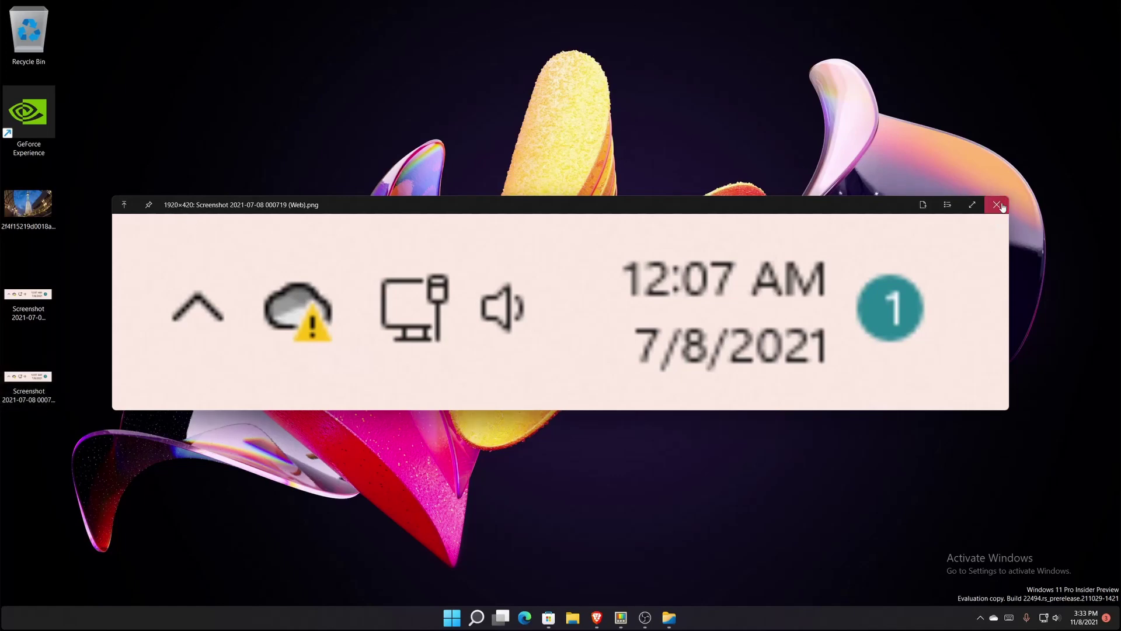
{"action": "left_click", "coordinate": [997, 205]}
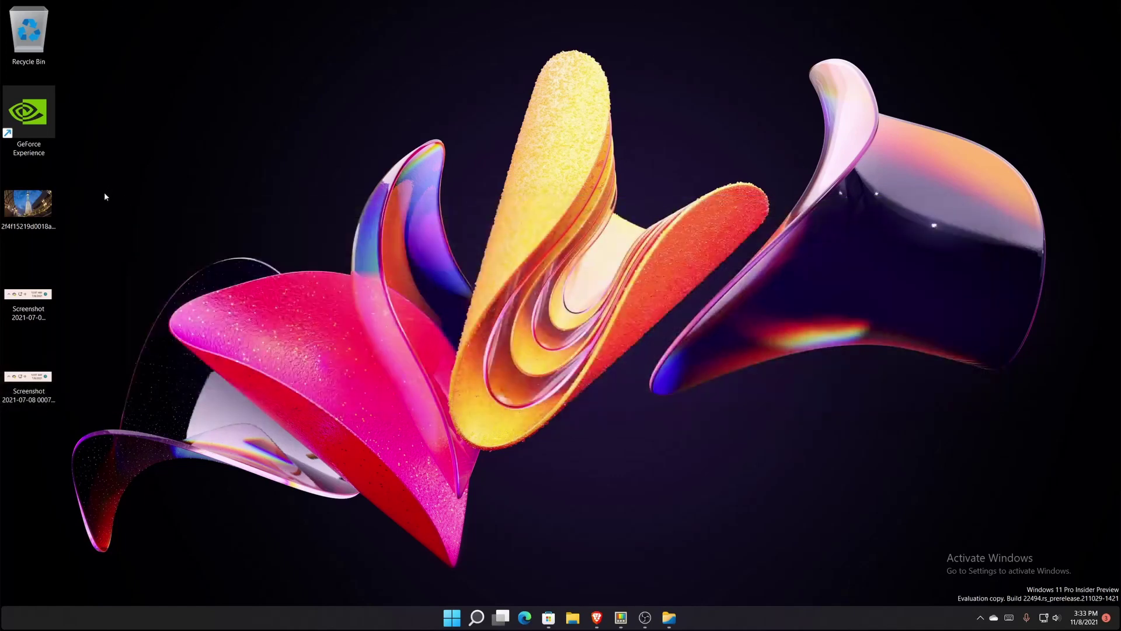
{"action": "double_click", "coordinate": [36, 212]}
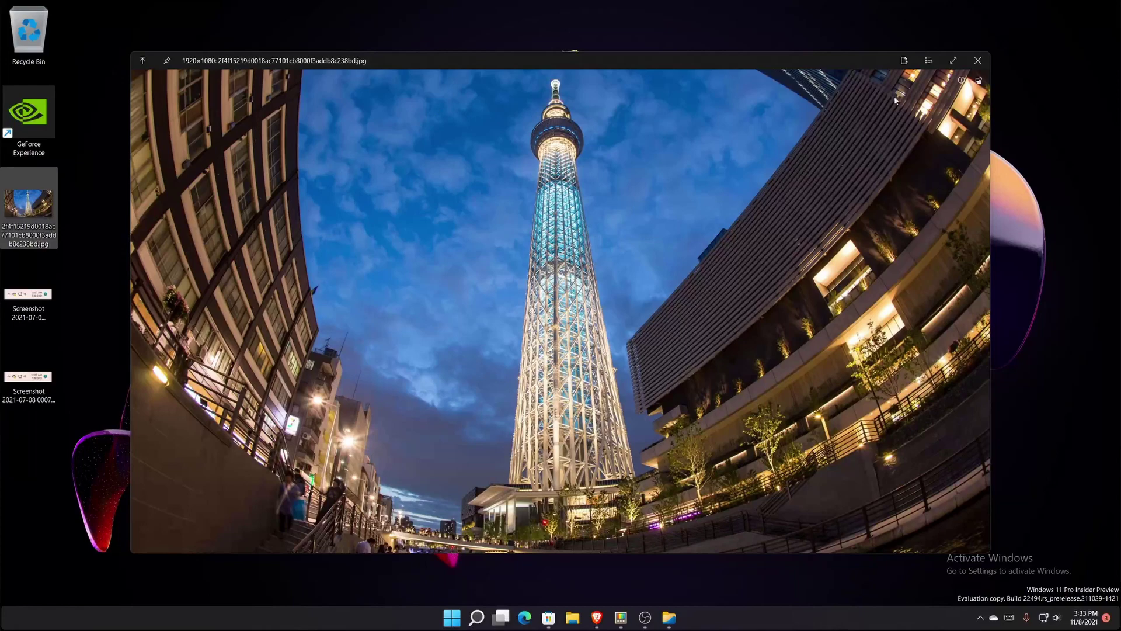
{"action": "left_click", "coordinate": [978, 60]}
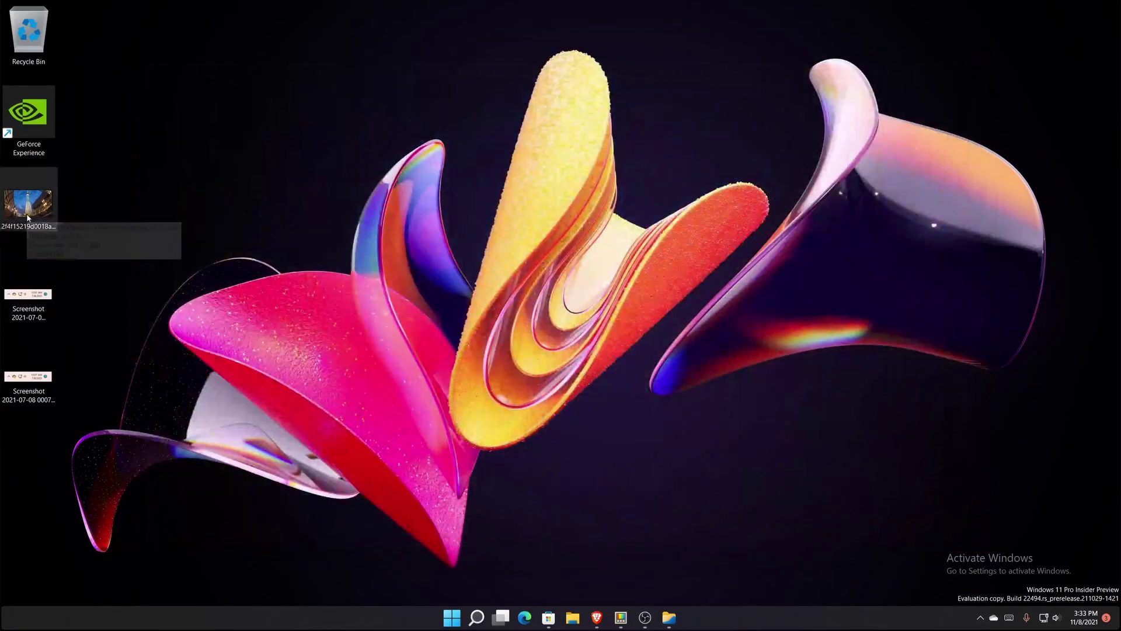
Resize the tower photo with Image Resizer's Small preset (854 × 480) via Resize pictures.
{"action": "right_click", "coordinate": [28, 218]}
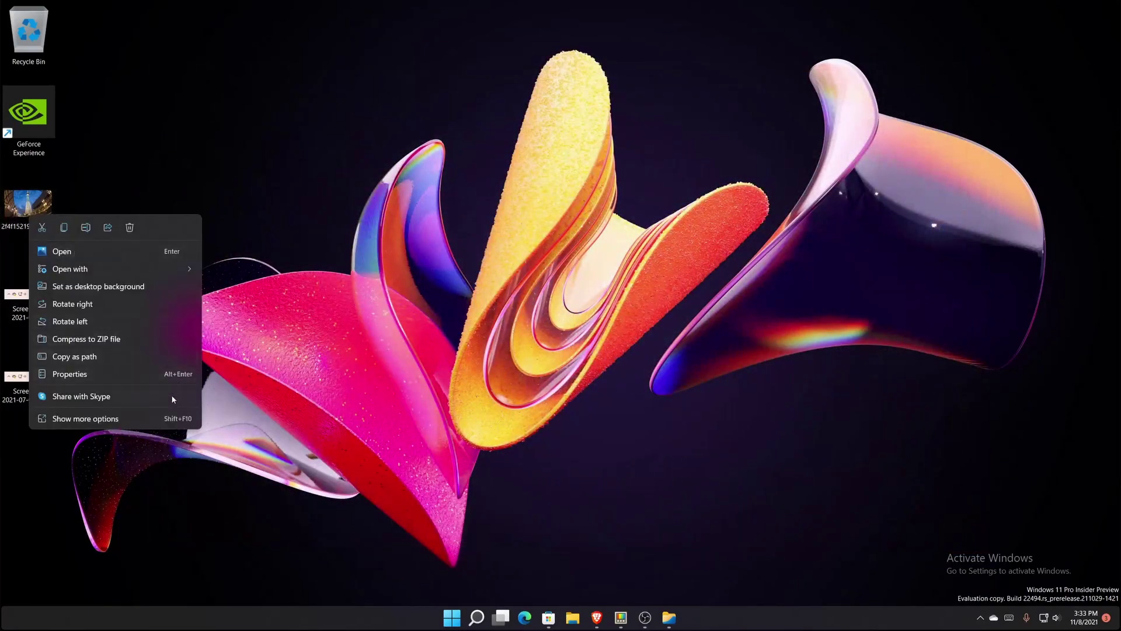
{"action": "left_click", "coordinate": [147, 424]}
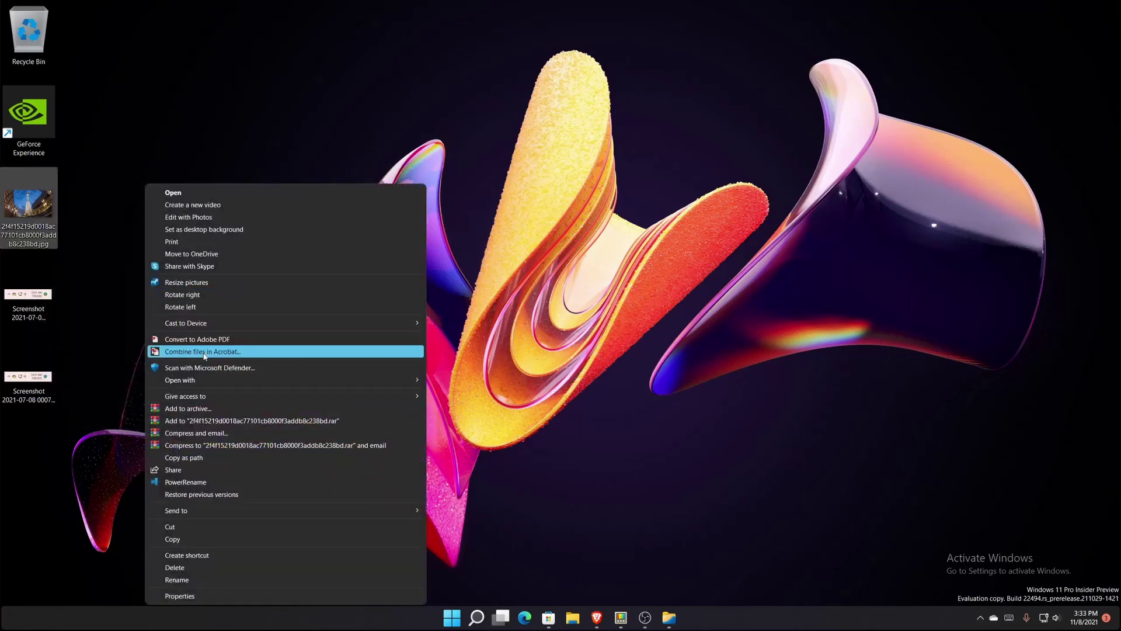
{"action": "left_click", "coordinate": [221, 289]}
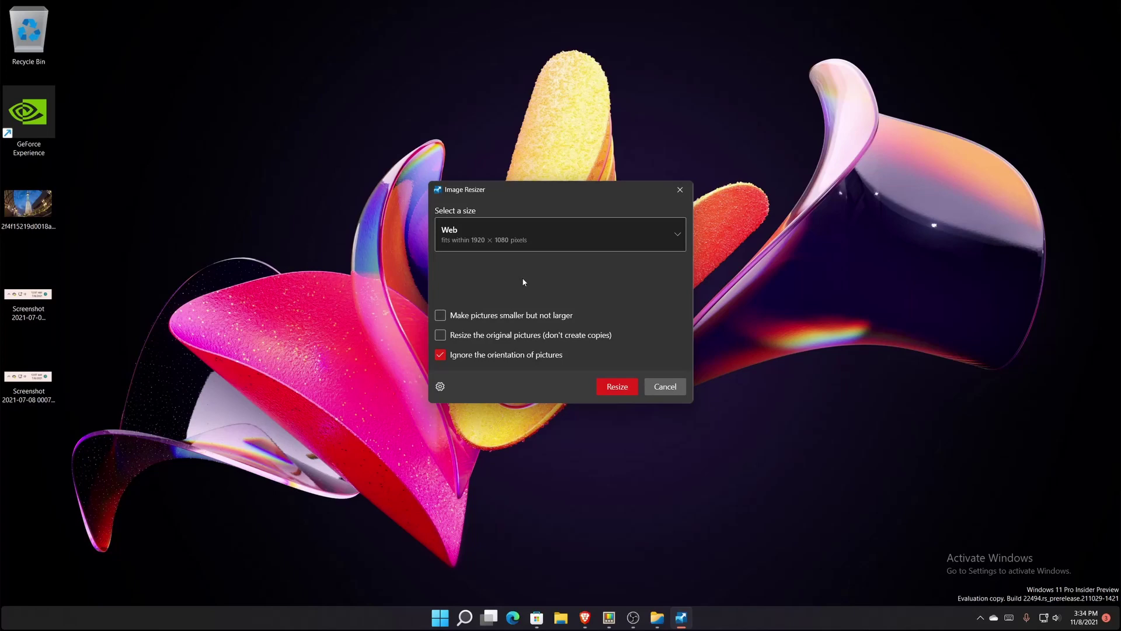
{"action": "left_click", "coordinate": [546, 237]}
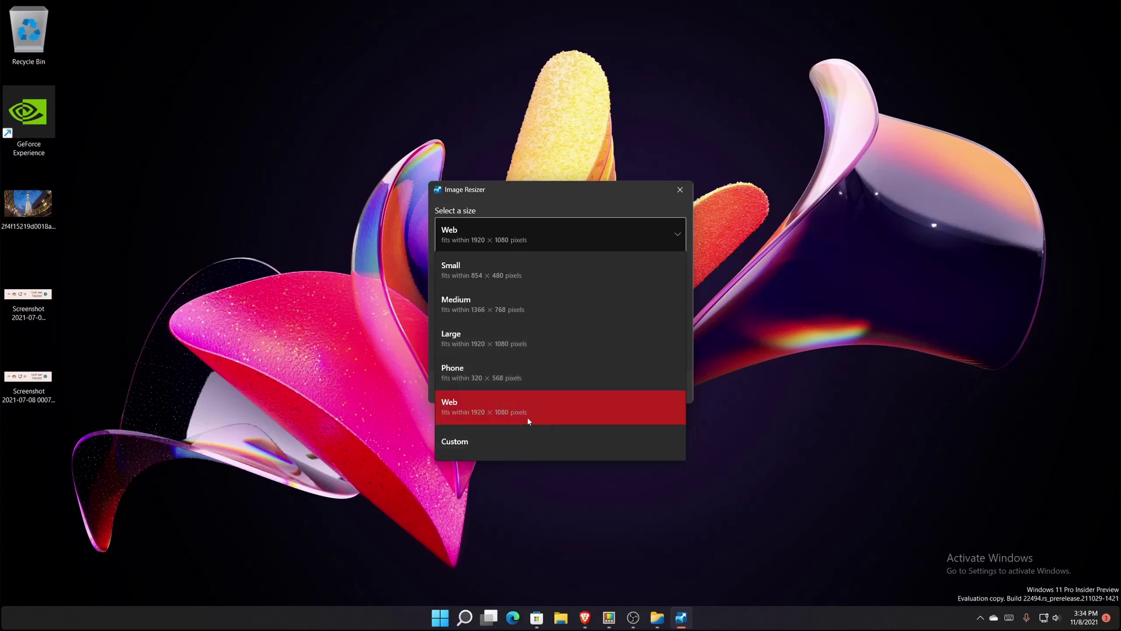
{"action": "left_click", "coordinate": [570, 286]}
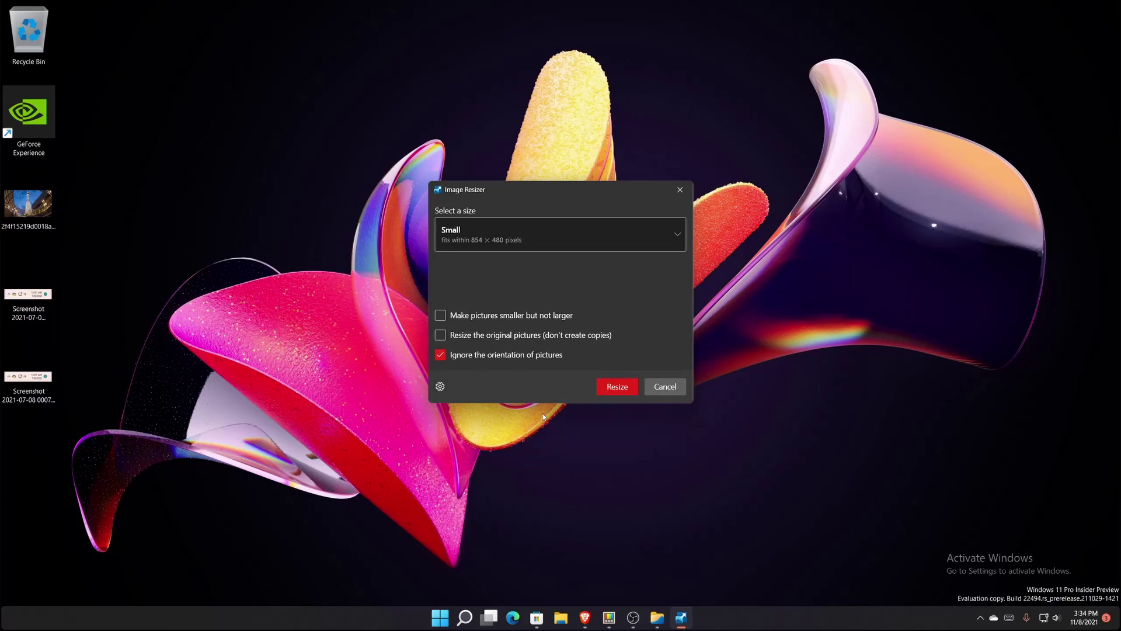
{"action": "left_click", "coordinate": [618, 388]}
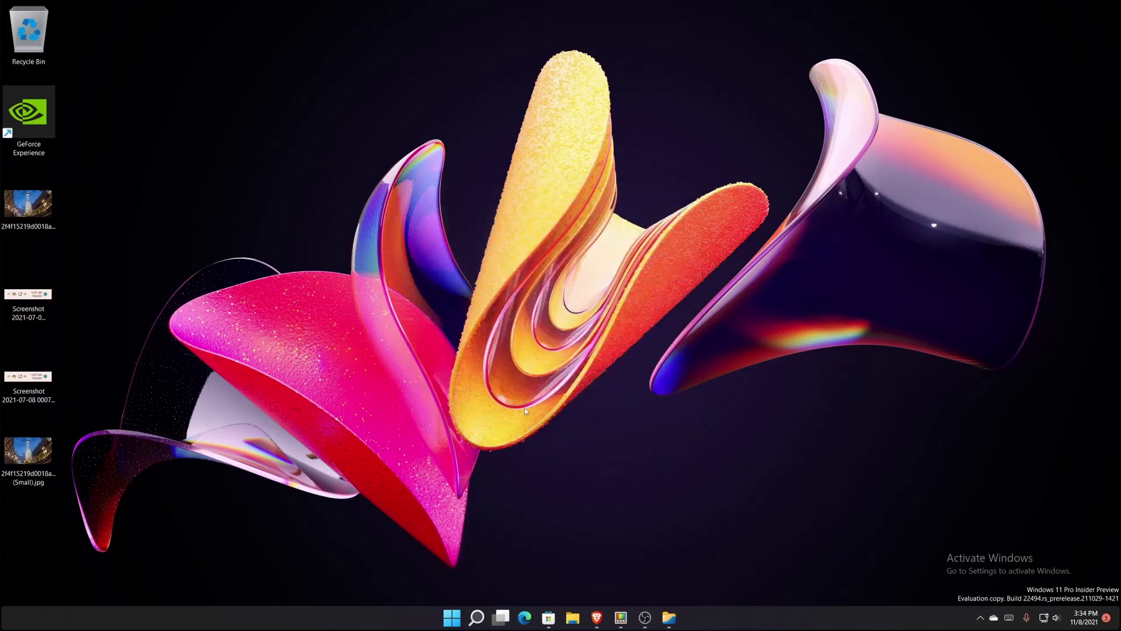
{"action": "right_click", "coordinate": [28, 205]}
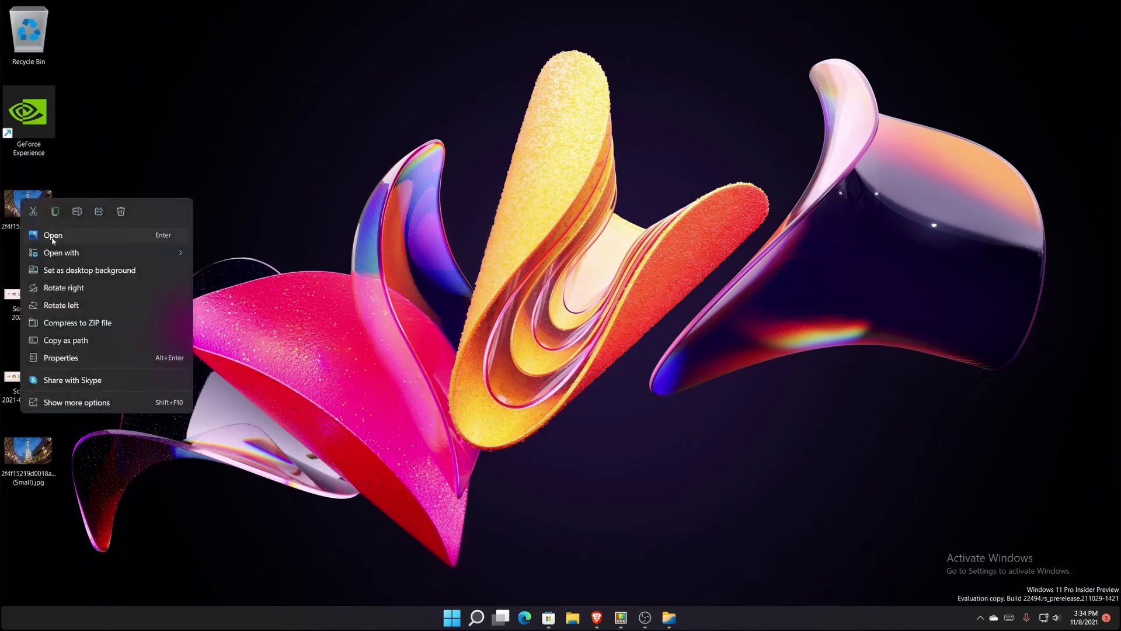
{"action": "left_click", "coordinate": [264, 398]}
{"action": "left_click", "coordinate": [21, 443]}
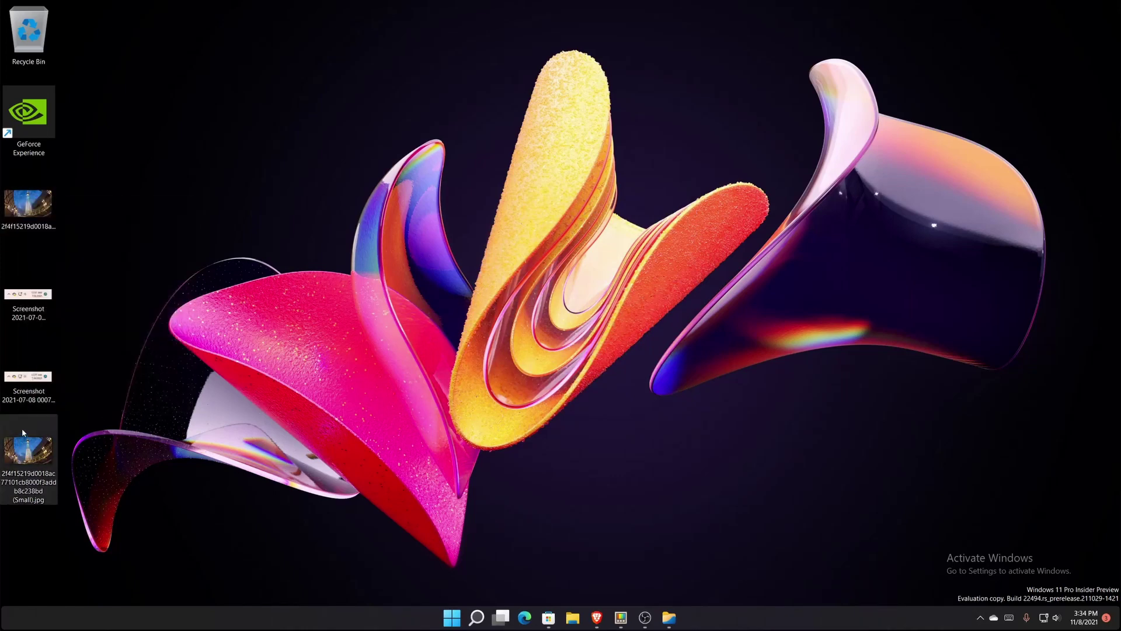
{"action": "key", "text": "Return"}
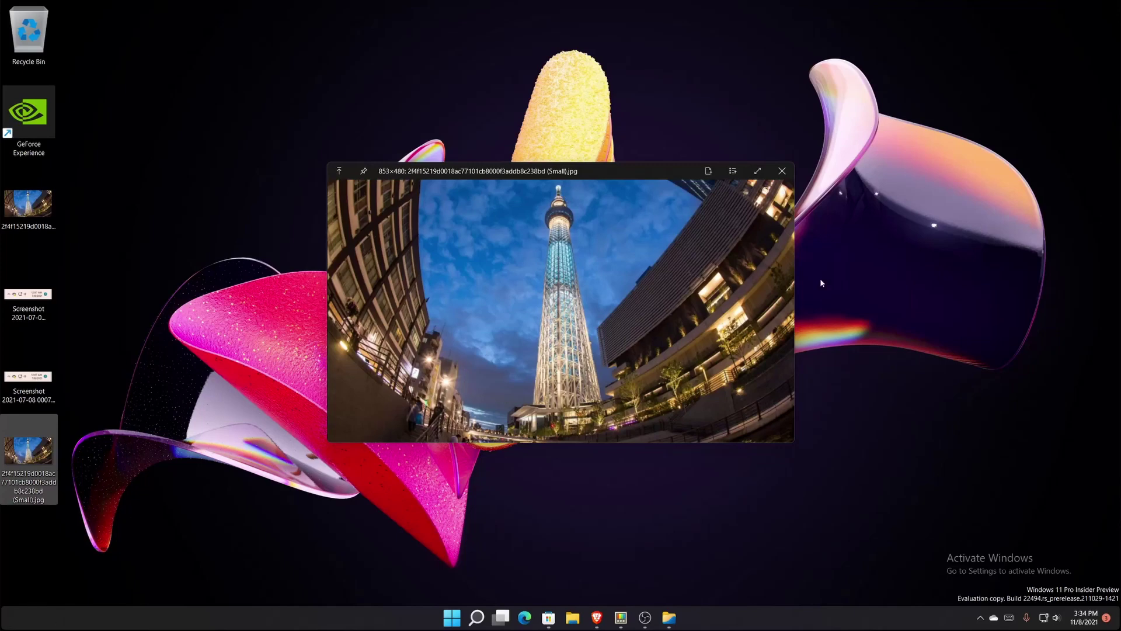
{"action": "left_click", "coordinate": [782, 170]}
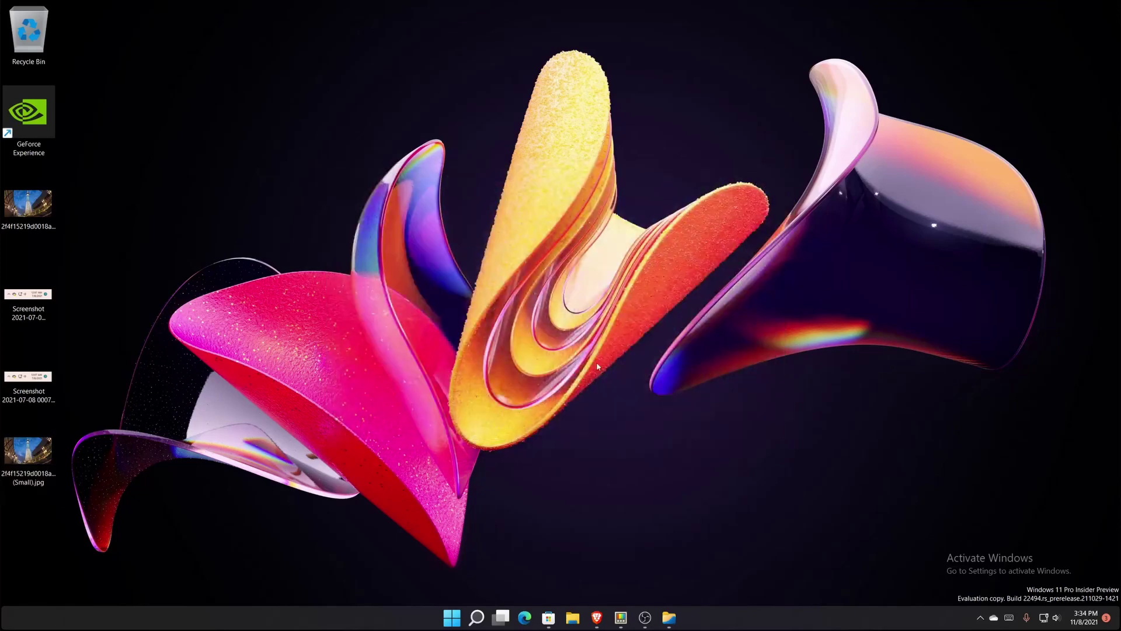
Look at Keyboard Manager's key remapping editor without changes, then view the Mouse utilities page.
{"action": "left_click", "coordinate": [622, 620]}
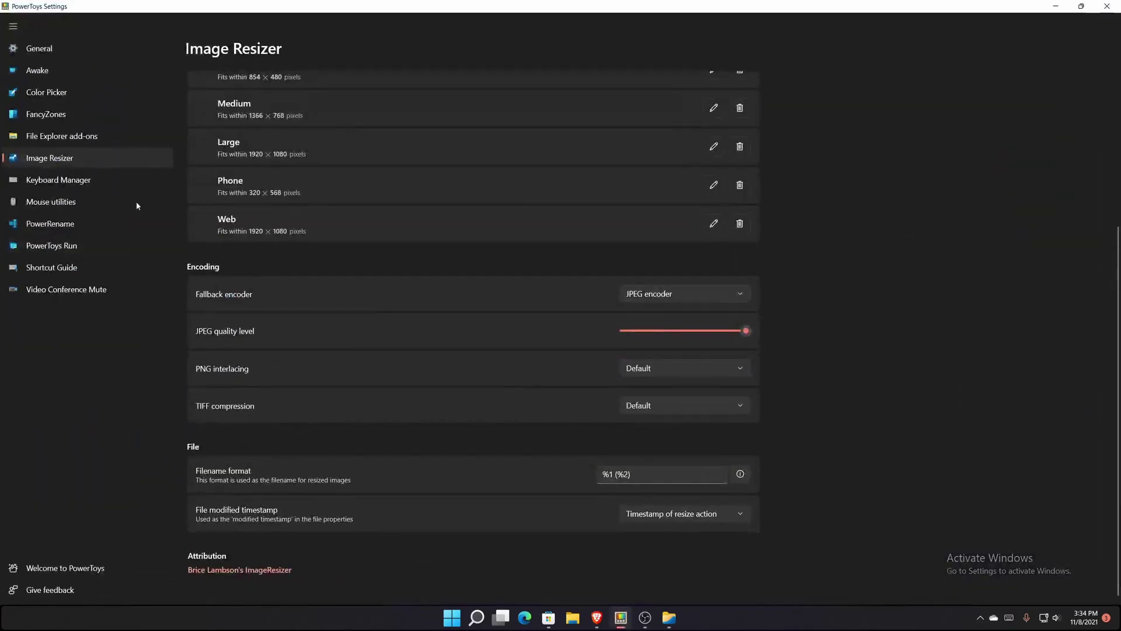
{"action": "left_click", "coordinate": [55, 180]}
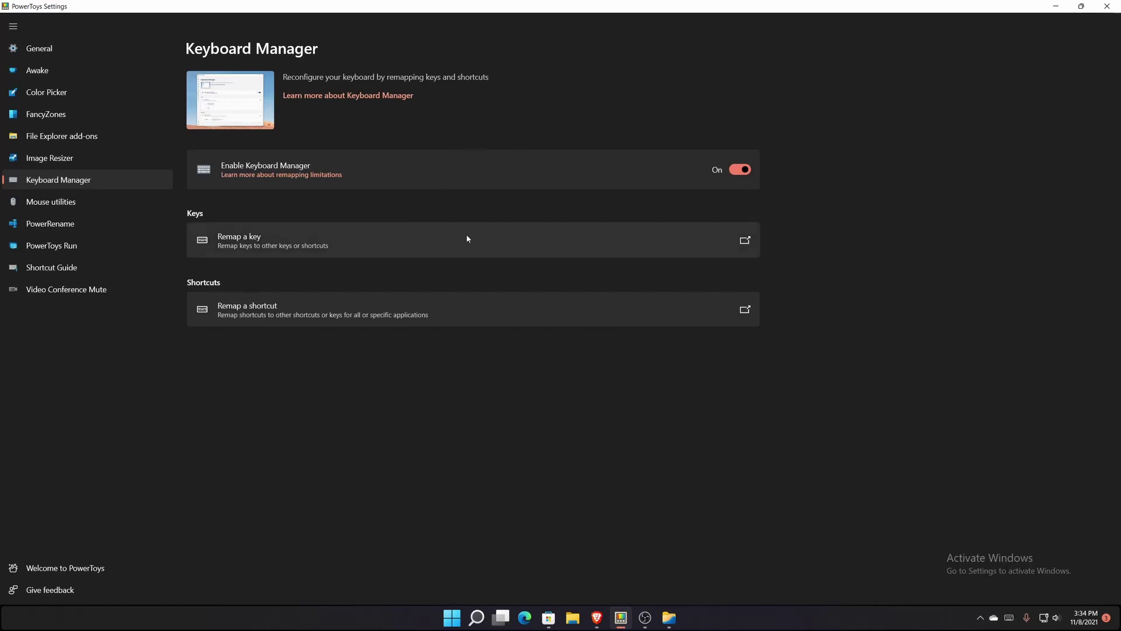
{"action": "left_click", "coordinate": [421, 232]}
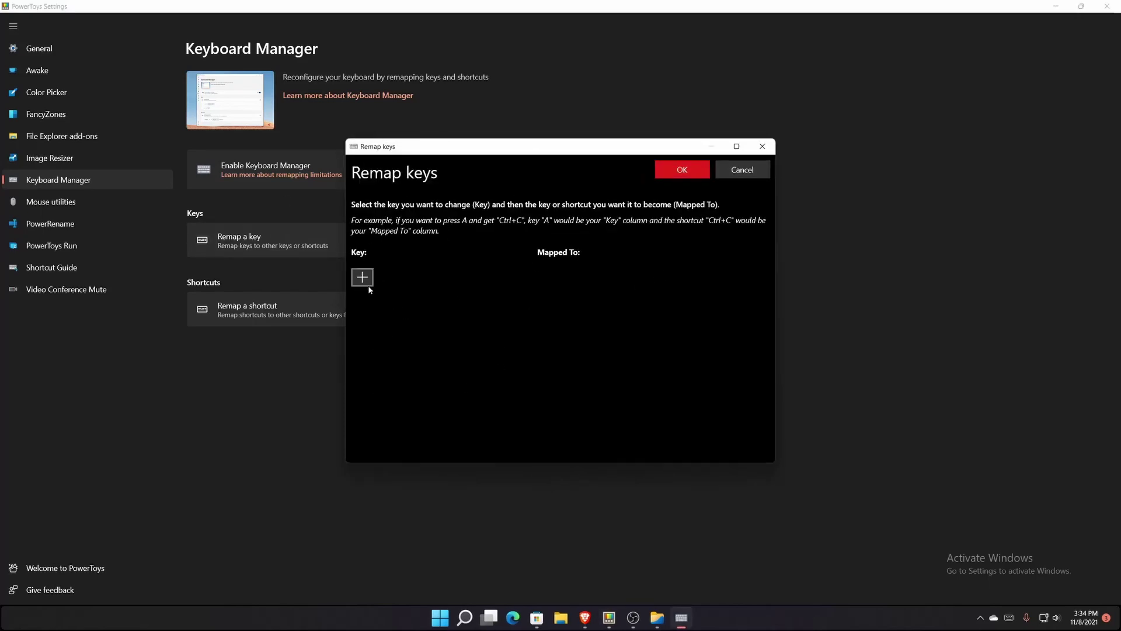
{"action": "left_click", "coordinate": [753, 174]}
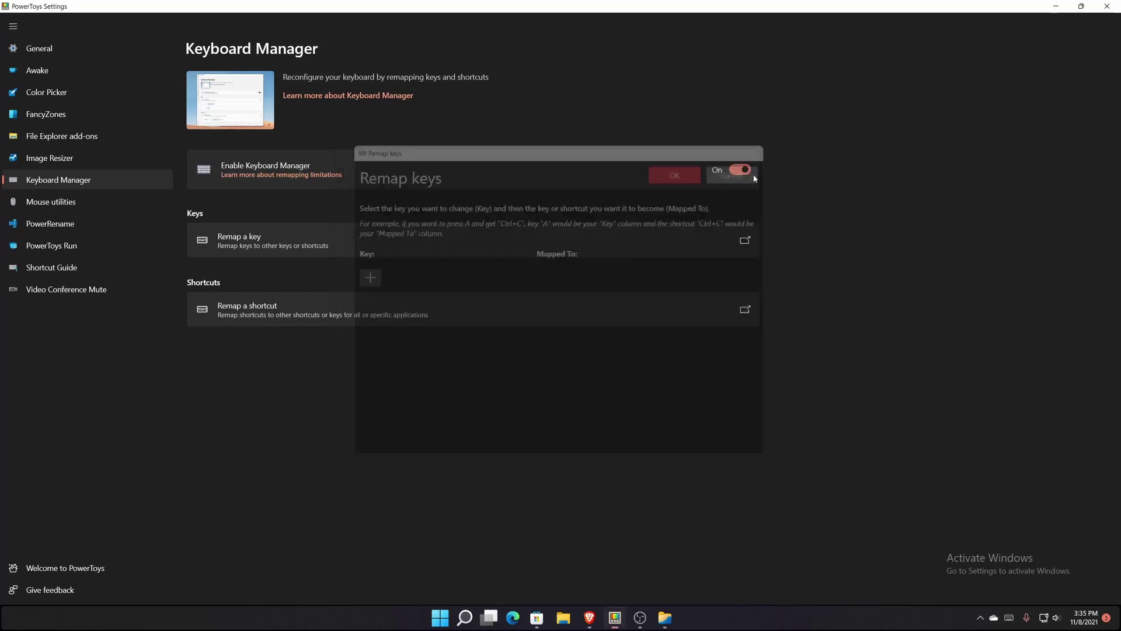
{"action": "left_click", "coordinate": [102, 209]}
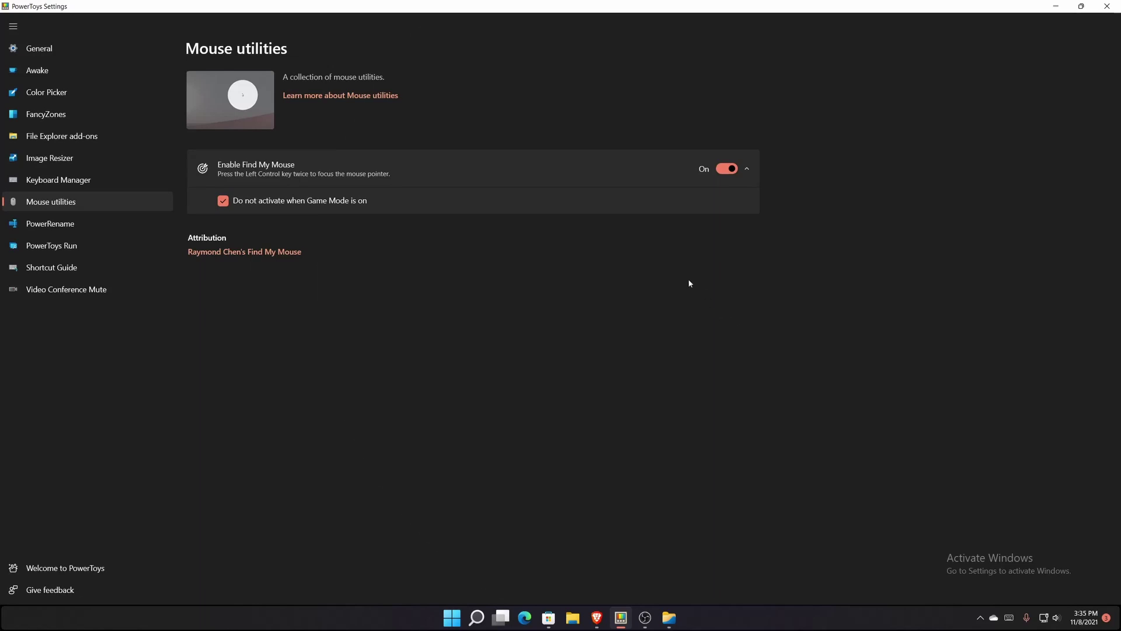
Try the Find My Mouse spotlight with Ctrl, then view PowerRename's settings page.
{"action": "key", "text": "ctrl"}
{"action": "key", "text": "ctrl"}
{"action": "key", "text": "ctrl"}
{"action": "key", "text": "ctrl"}
{"action": "left_click", "coordinate": [127, 229]}
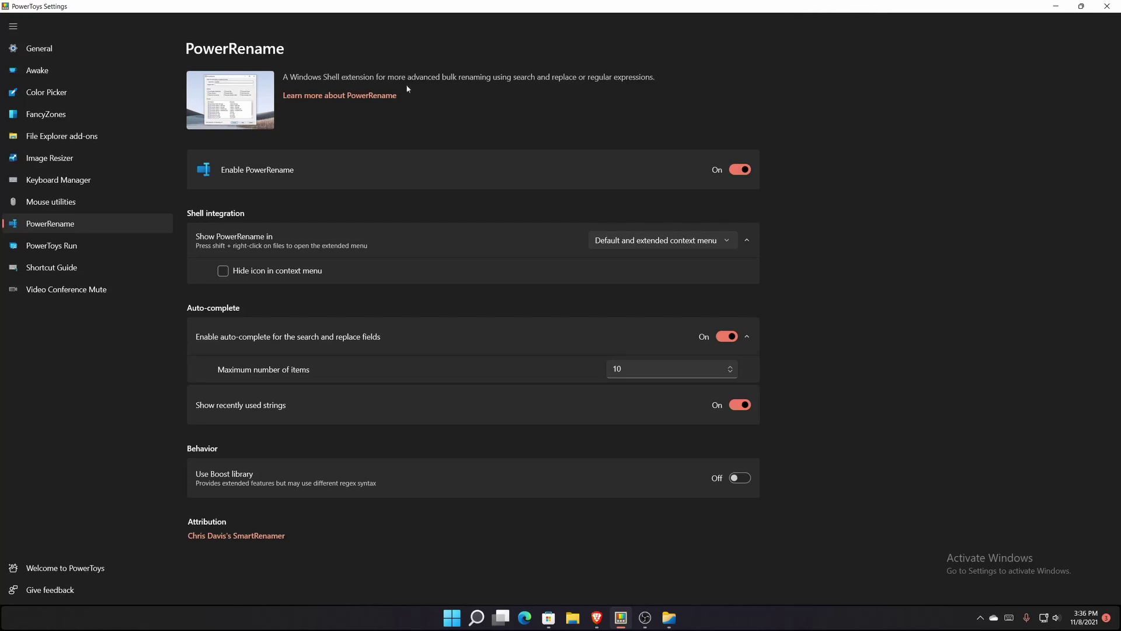
View the PowerToys Run settings, with Alt+Space activation and maximum results of 4.
{"action": "left_click", "coordinate": [79, 245]}
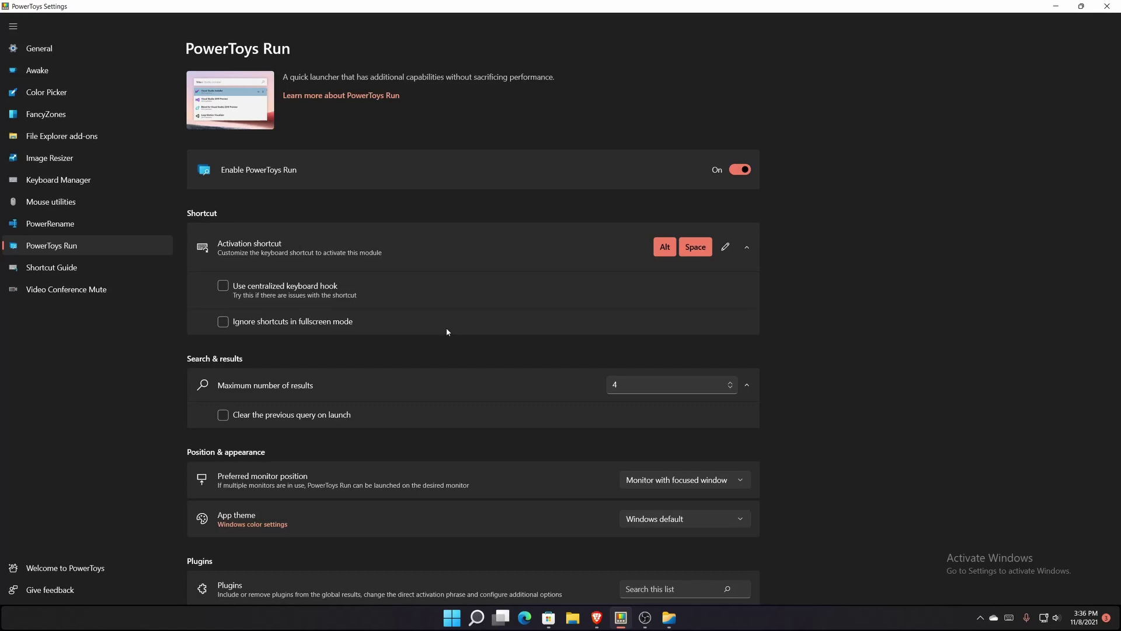
Open the PowerToys Run launcher with Alt+Space and try searches for 'powert' and 'tale'.
{"action": "key", "text": "alt+space"}
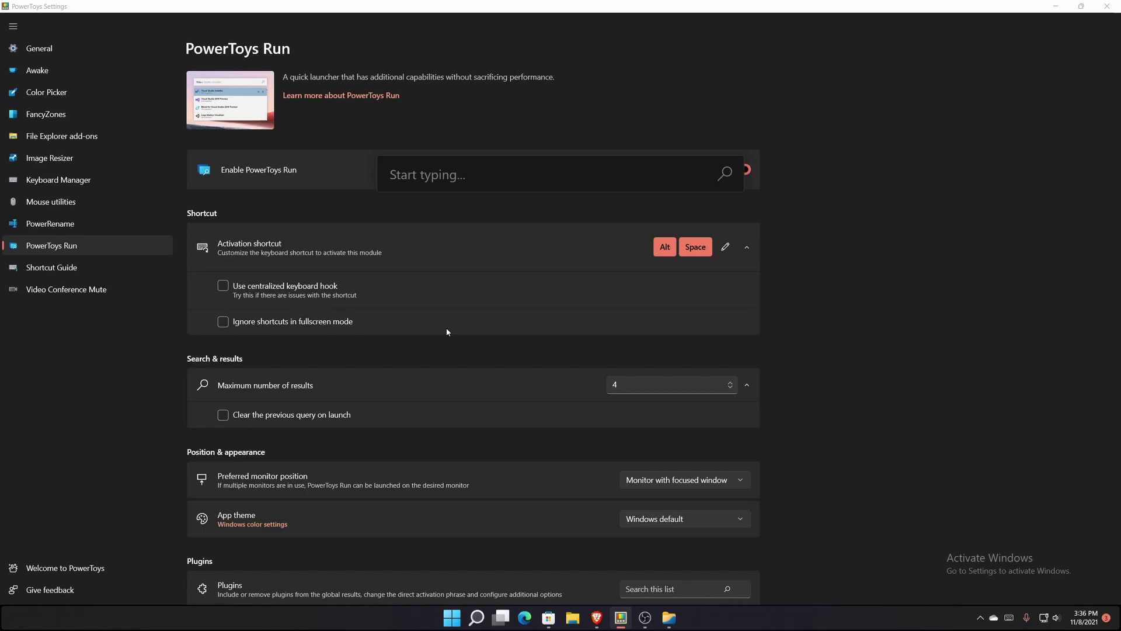
{"action": "type", "text": "powert"}
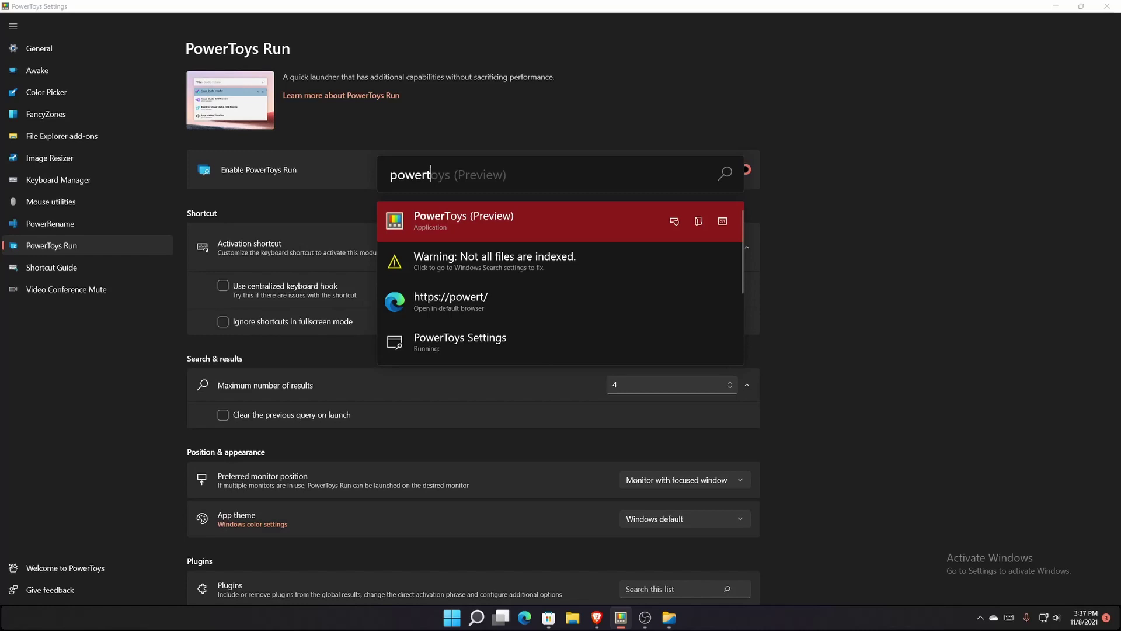
{"action": "key", "text": "BackSpace"}
{"action": "key", "text": "BackSpace"}
{"action": "key", "text": "BackSpace"}
{"action": "key", "text": "BackSpace"}
{"action": "key", "text": "BackSpace"}
{"action": "key", "text": "BackSpace"}
{"action": "type", "text": "tale"}
{"action": "key", "text": "Tab"}
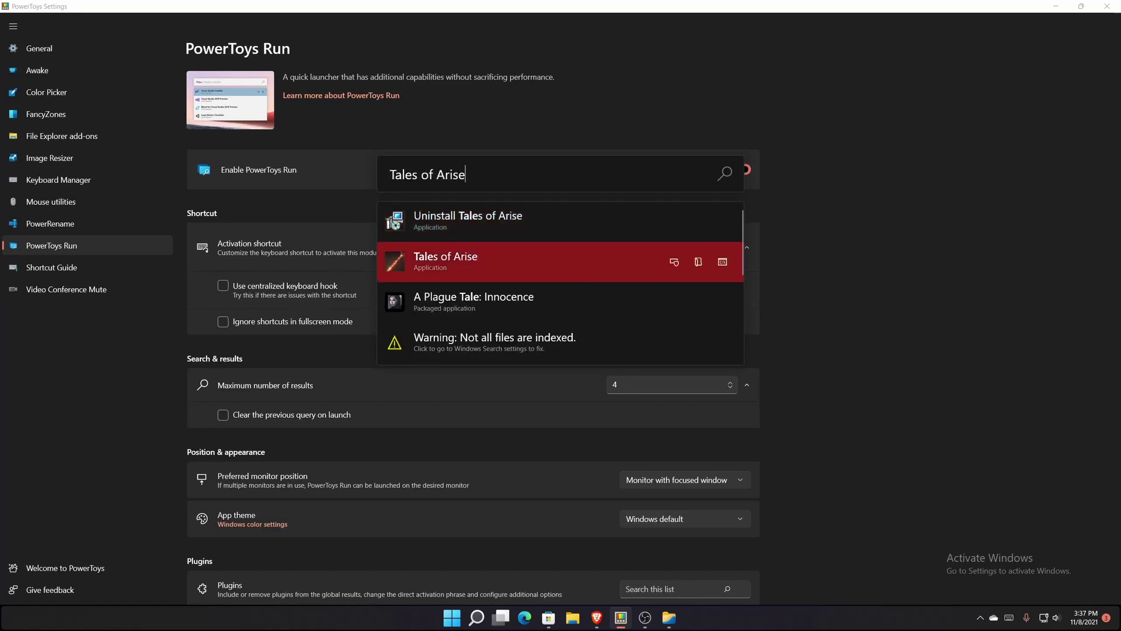
{"action": "key", "text": "BackSpace"}
{"action": "key", "text": "BackSpace"}
{"action": "key", "text": "BackSpace"}
{"action": "key", "text": "BackSpace"}
{"action": "key", "text": "BackSpace"}
{"action": "key", "text": "BackSpace"}
{"action": "key", "text": "BackSpace"}
{"action": "key", "text": "BackSpace"}
{"action": "key", "text": "BackSpace"}
{"action": "key", "text": "BackSpace"}
{"action": "key", "text": "BackSpace"}
{"action": "key", "text": "BackSpace"}
{"action": "key", "text": "BackSpace"}
{"action": "key", "text": "BackSpace"}
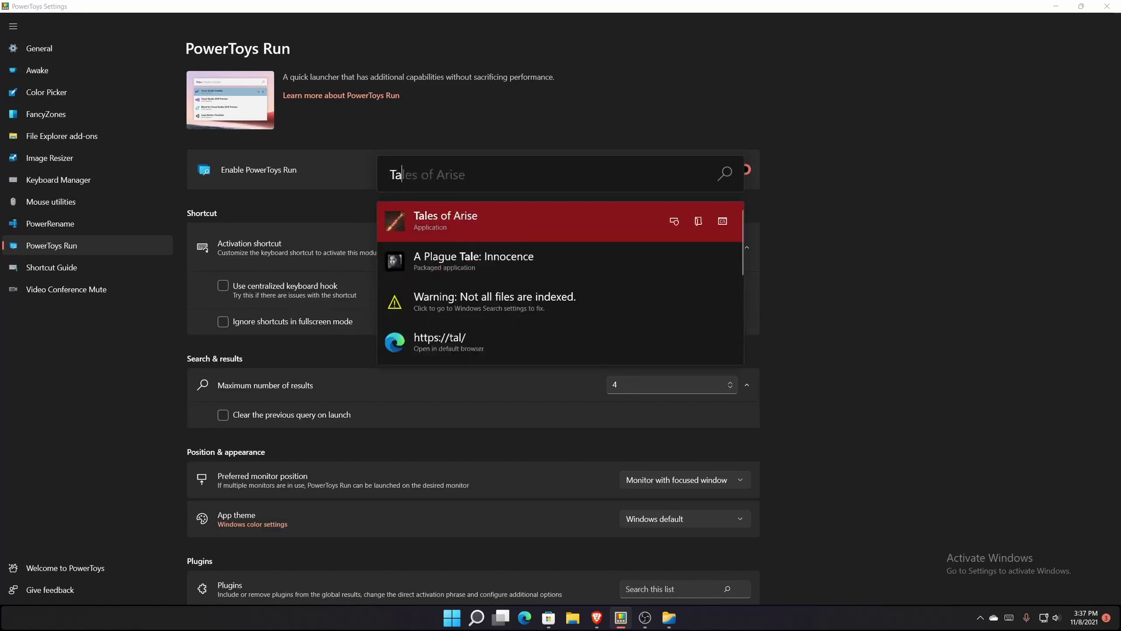
Try searches for 'forza', 'age of' and 'edge', clearing the box after each.
{"action": "type", "text": "forza"}
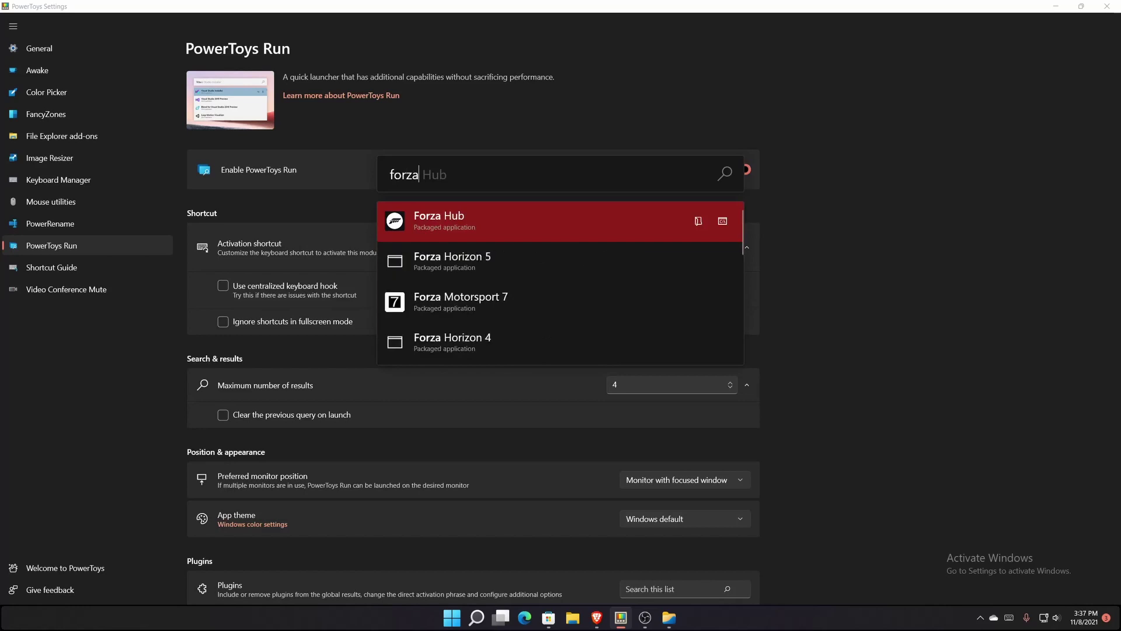
{"action": "key", "text": "Tab"}
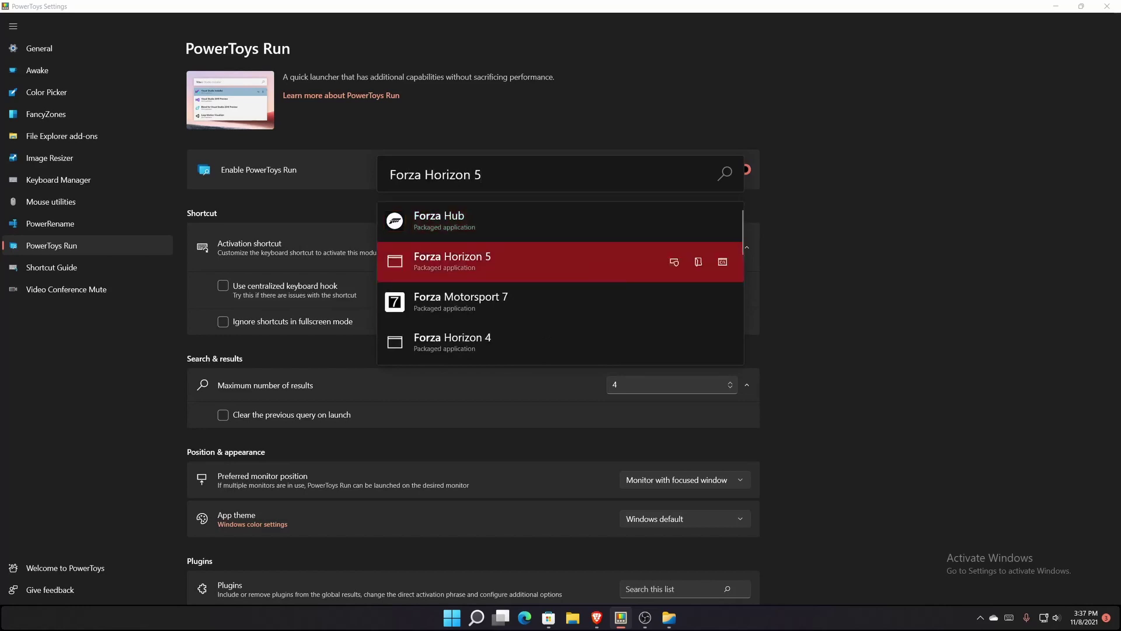
{"action": "key", "text": "BackSpace"}
{"action": "key", "text": "BackSpace"}
{"action": "key", "text": "BackSpace"}
{"action": "key", "text": "BackSpace"}
{"action": "key", "text": "BackSpace"}
{"action": "key", "text": "BackSpace"}
{"action": "key", "text": "BackSpace"}
{"action": "key", "text": "BackSpace"}
{"action": "key", "text": "BackSpace"}
{"action": "key", "text": "BackSpace"}
{"action": "key", "text": "BackSpace"}
{"action": "key", "text": "BackSpace"}
{"action": "key", "text": "BackSpace"}
{"action": "key", "text": "BackSpace"}
{"action": "key", "text": "BackSpace"}
{"action": "type", "text": "age of"}
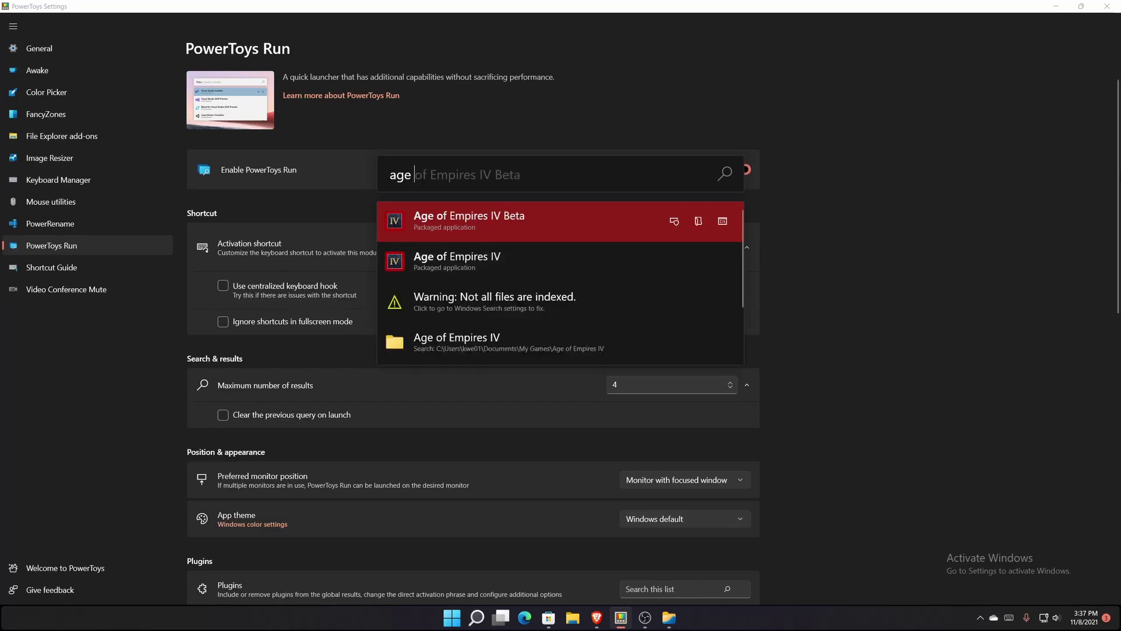
{"action": "key", "text": "BackSpace"}
{"action": "key", "text": "BackSpace"}
{"action": "key", "text": "BackSpace"}
{"action": "key", "text": "BackSpace"}
{"action": "key", "text": "BackSpace"}
{"action": "key", "text": "BackSpace"}
{"action": "key", "text": "BackSpace"}
{"action": "type", "text": "edge"}
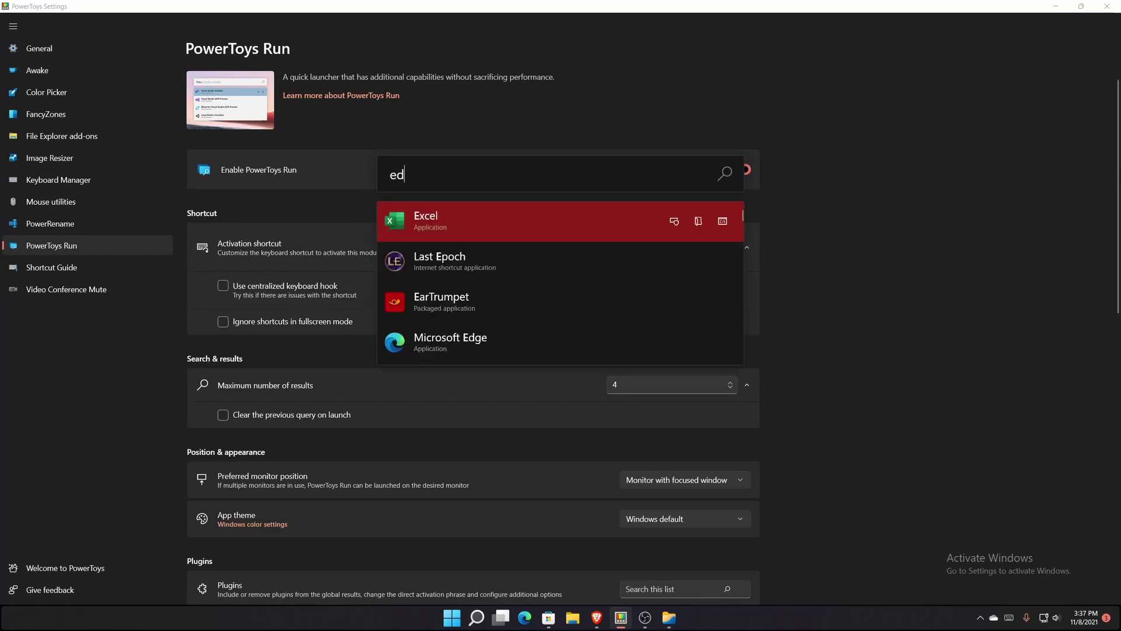
{"action": "key", "text": "BackSpace"}
{"action": "key", "text": "BackSpace"}
{"action": "key", "text": "BackSpace"}
{"action": "key", "text": "BackSpace"}
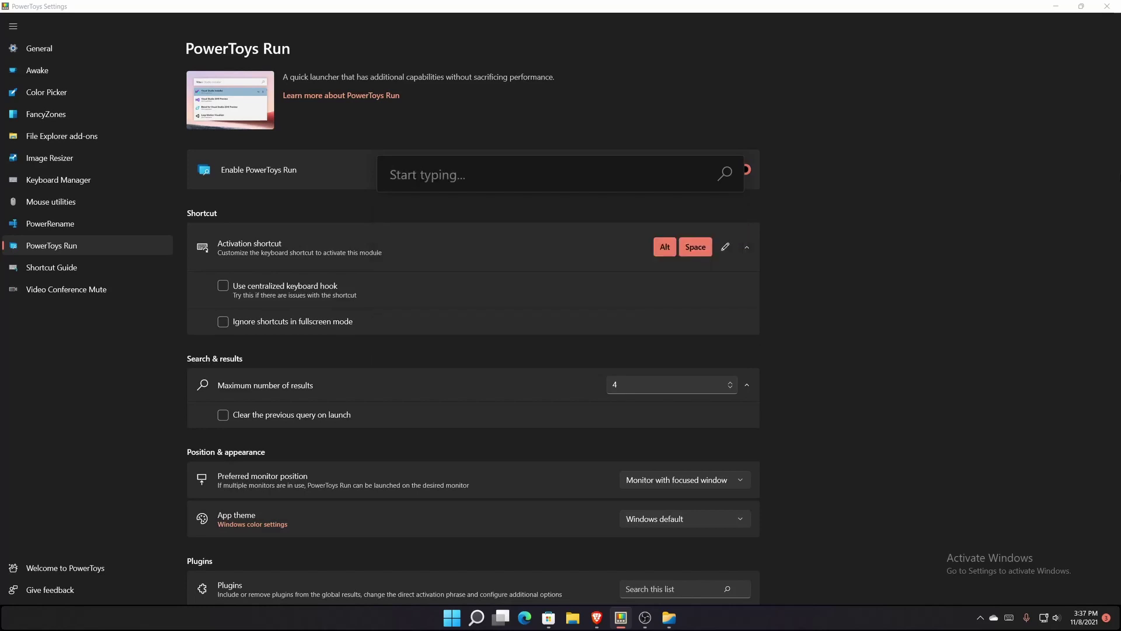
Open google.com from the launcher in the default browser, then minimize the browser.
{"action": "type", "text": "google.com"}
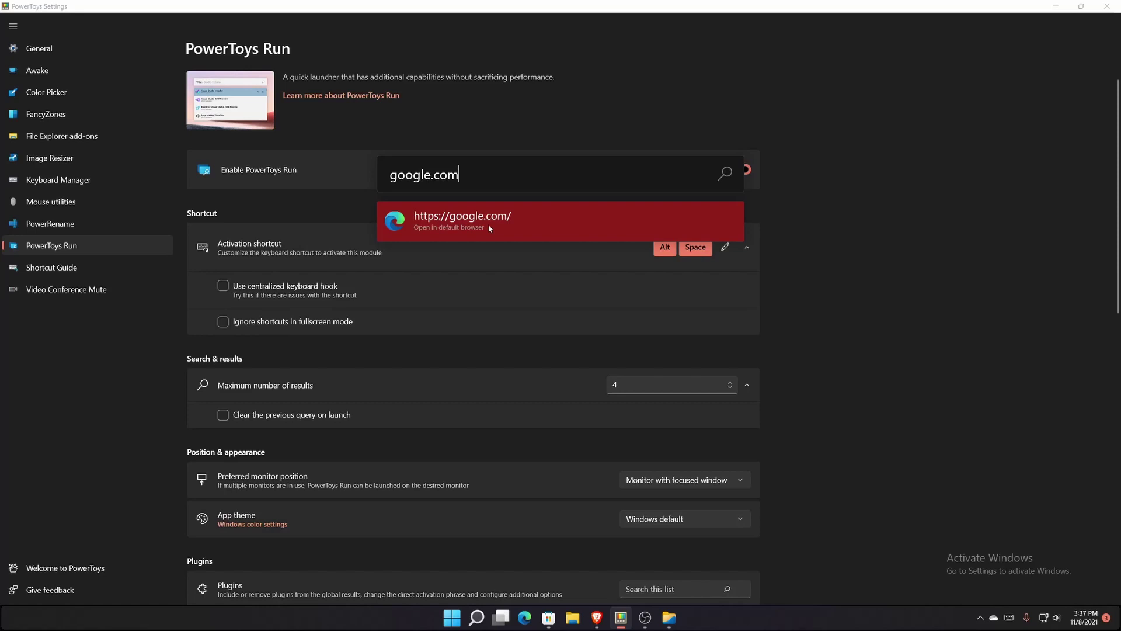
{"action": "key", "text": "Return"}
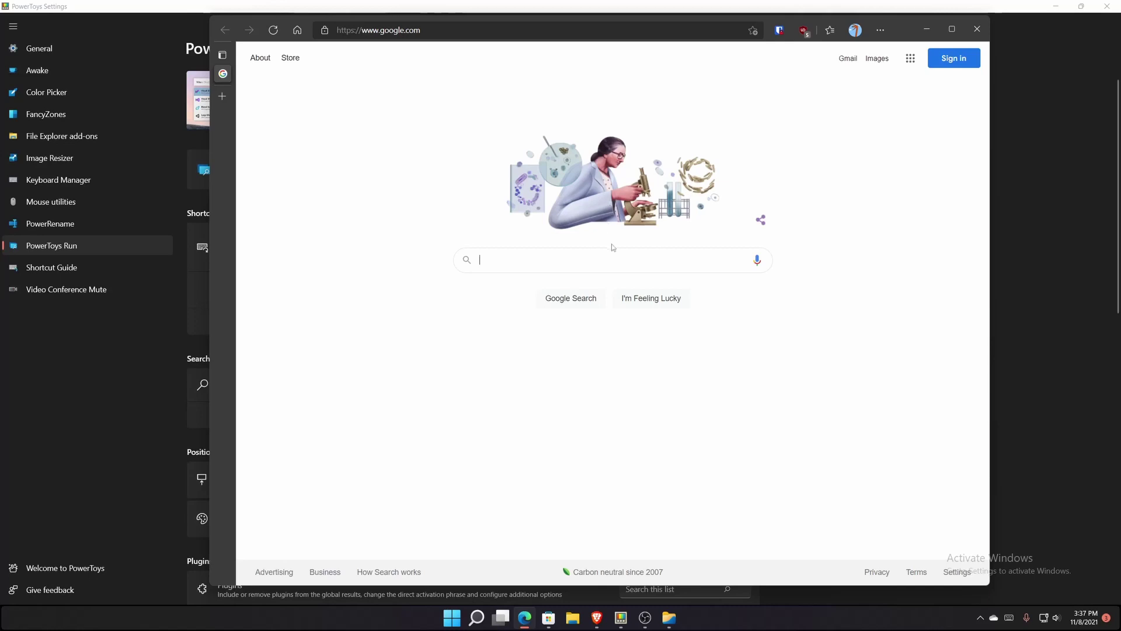
{"action": "left_click", "coordinate": [927, 29]}
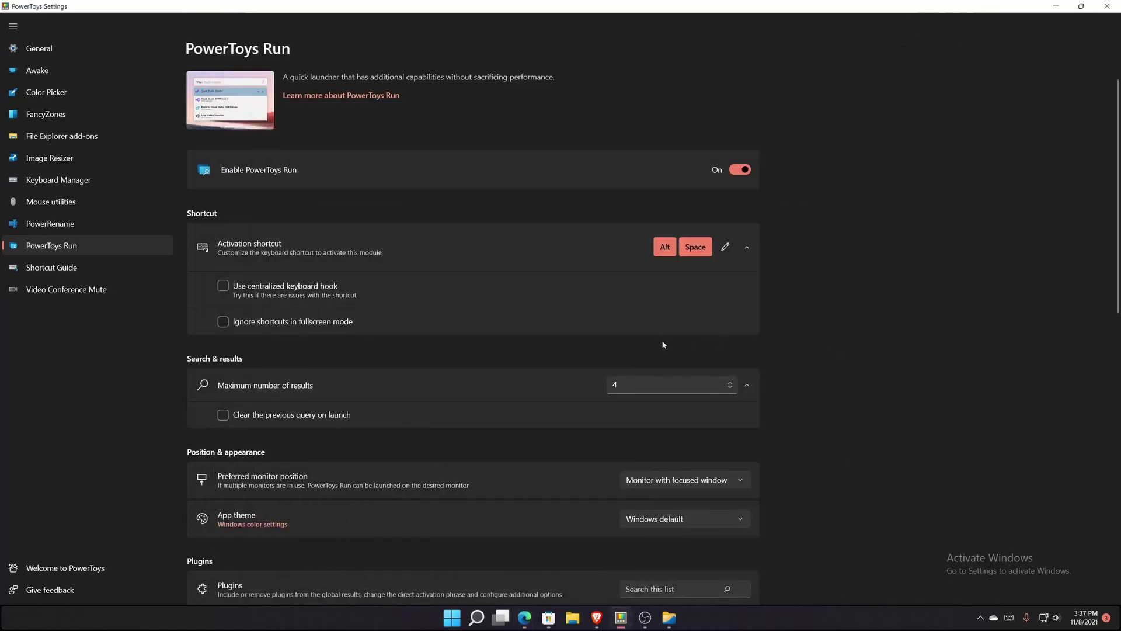
Reopen the launcher, search for 'kena', then dismiss the launcher and its results.
{"action": "key", "text": "alt+space"}
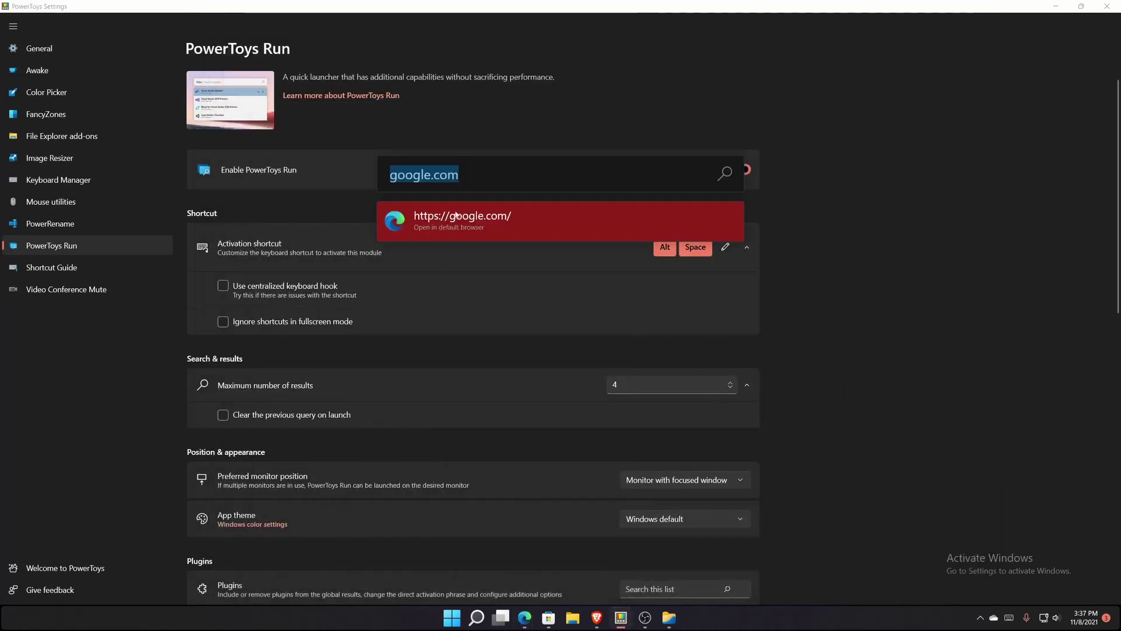
{"action": "key", "text": "BackSpace"}
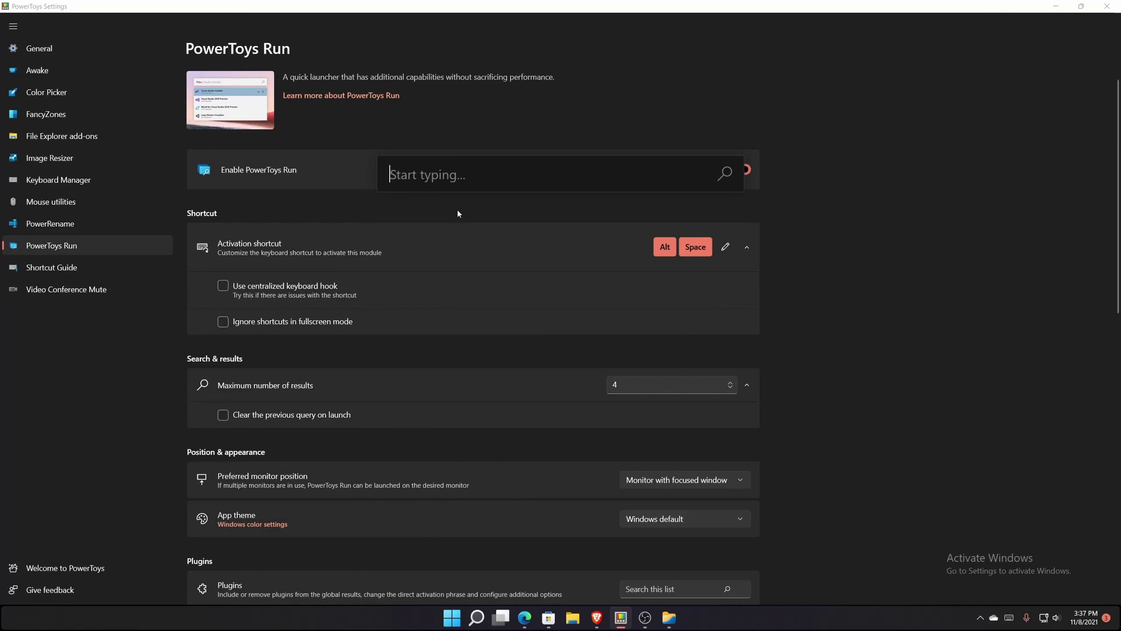
{"action": "type", "text": "kena"}
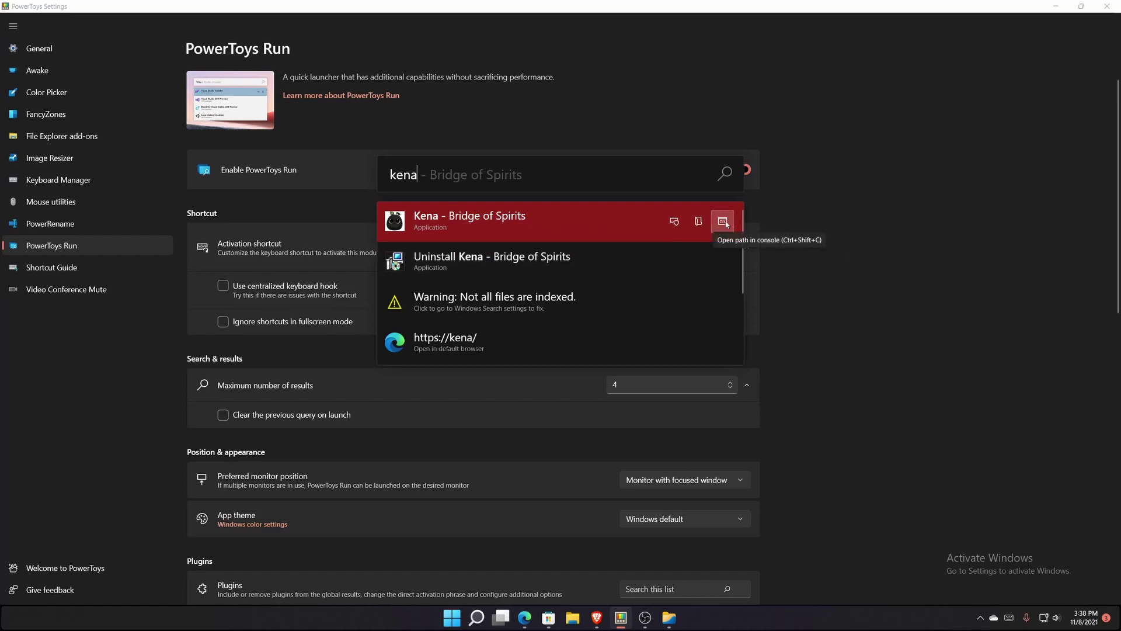
{"action": "left_click", "coordinate": [841, 240]}
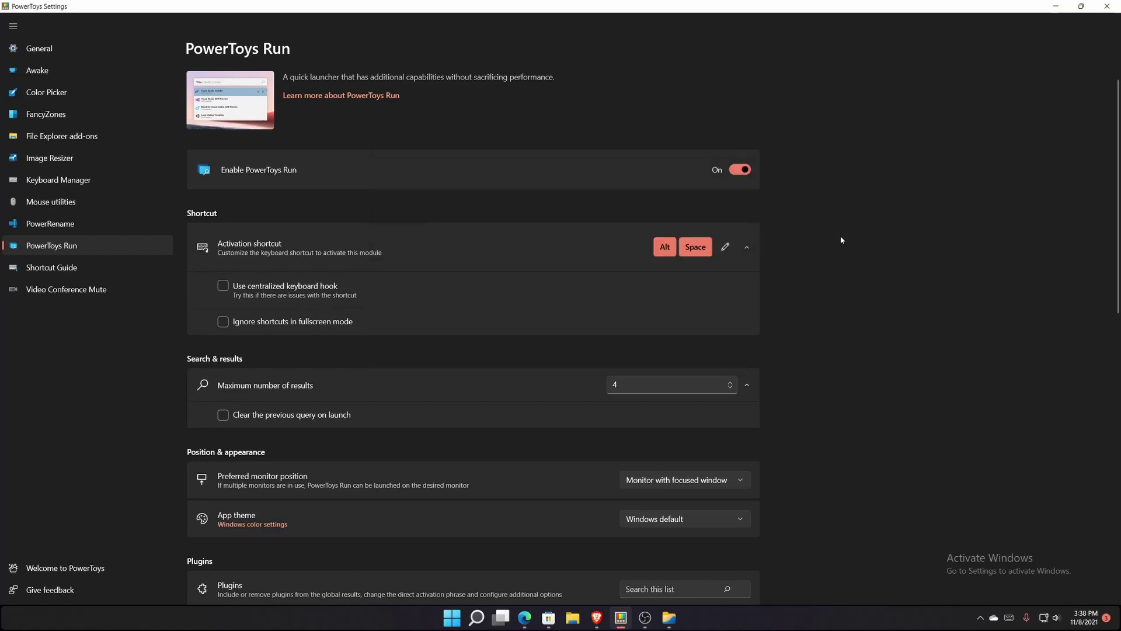
View the Shortcut Guide settings and its activation choices, keeping 'Hold down Windows key'.
{"action": "left_click", "coordinate": [78, 268]}
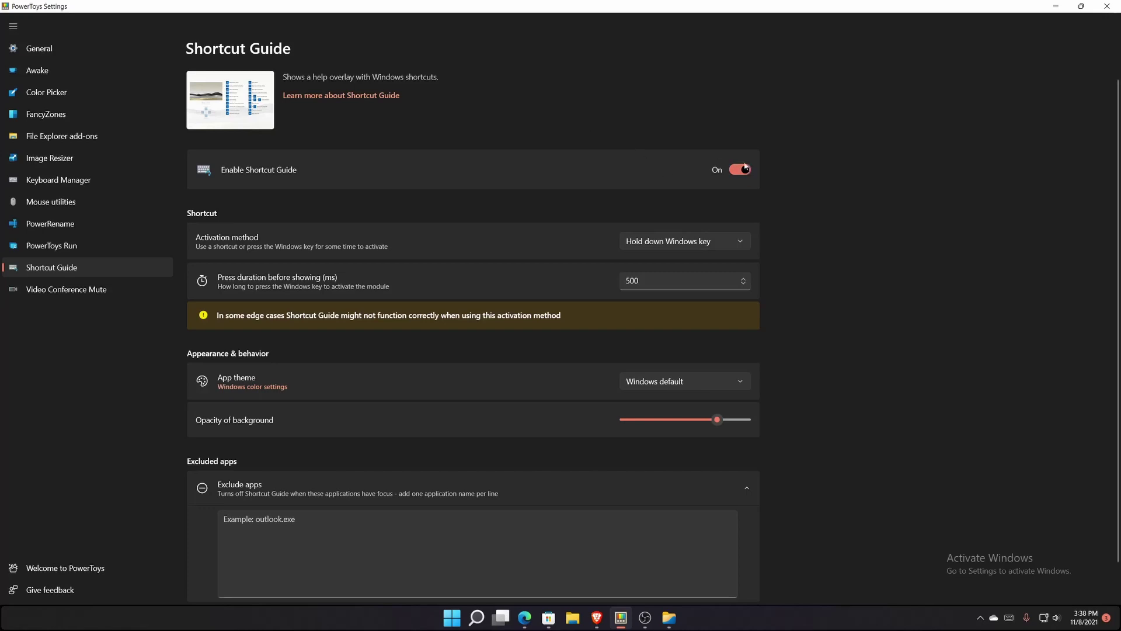
{"action": "left_click", "coordinate": [643, 240]}
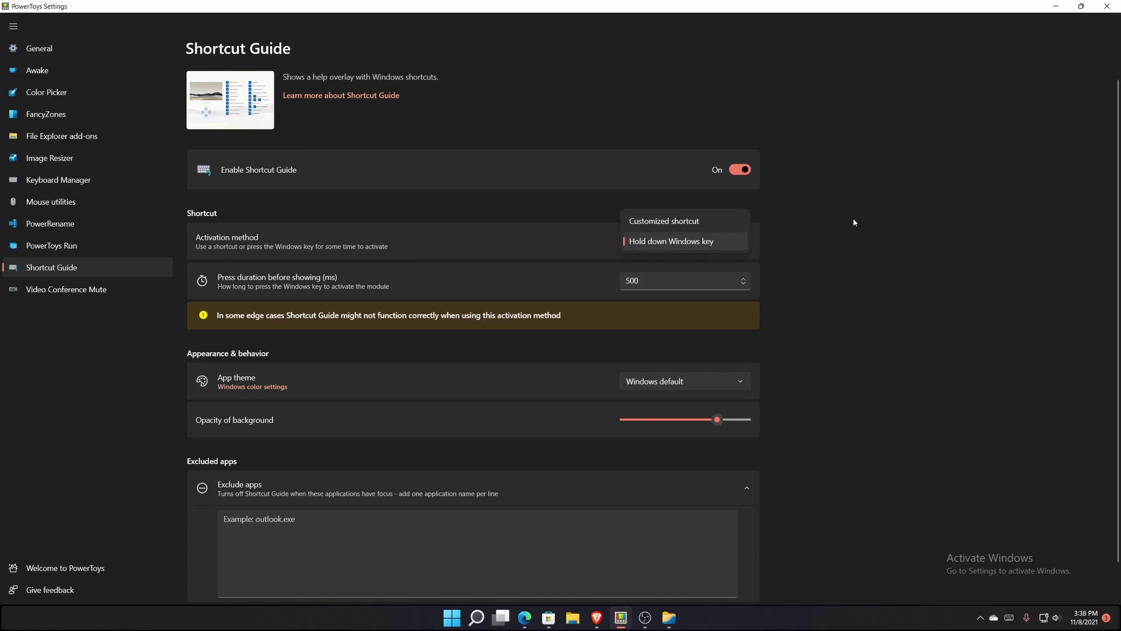
{"action": "left_click", "coordinate": [821, 229]}
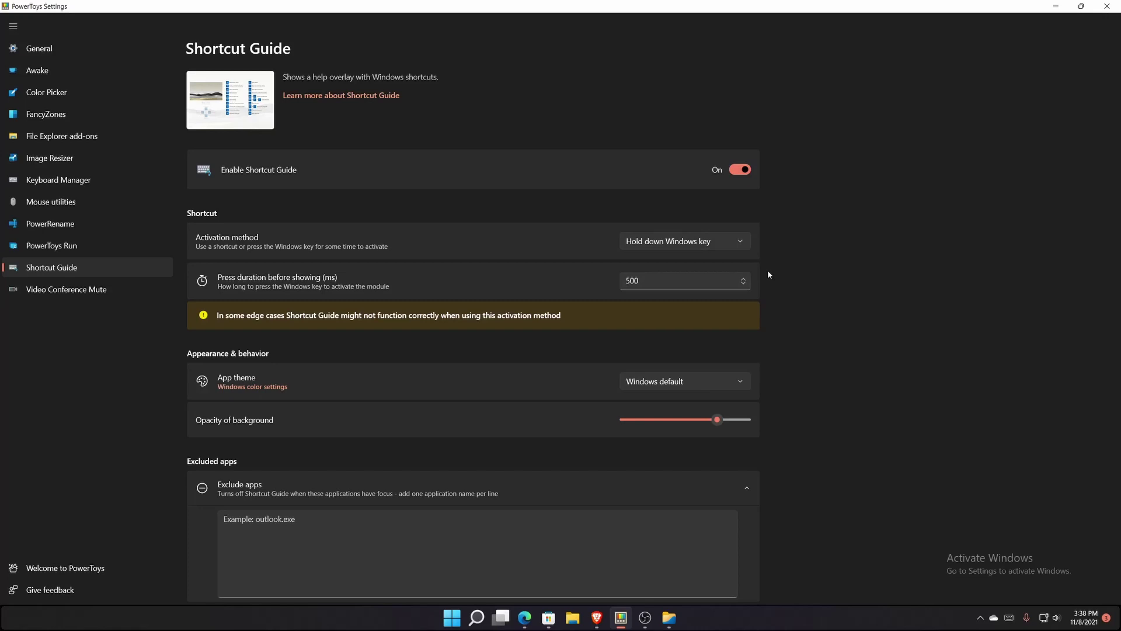
{"action": "key", "text": "super"}
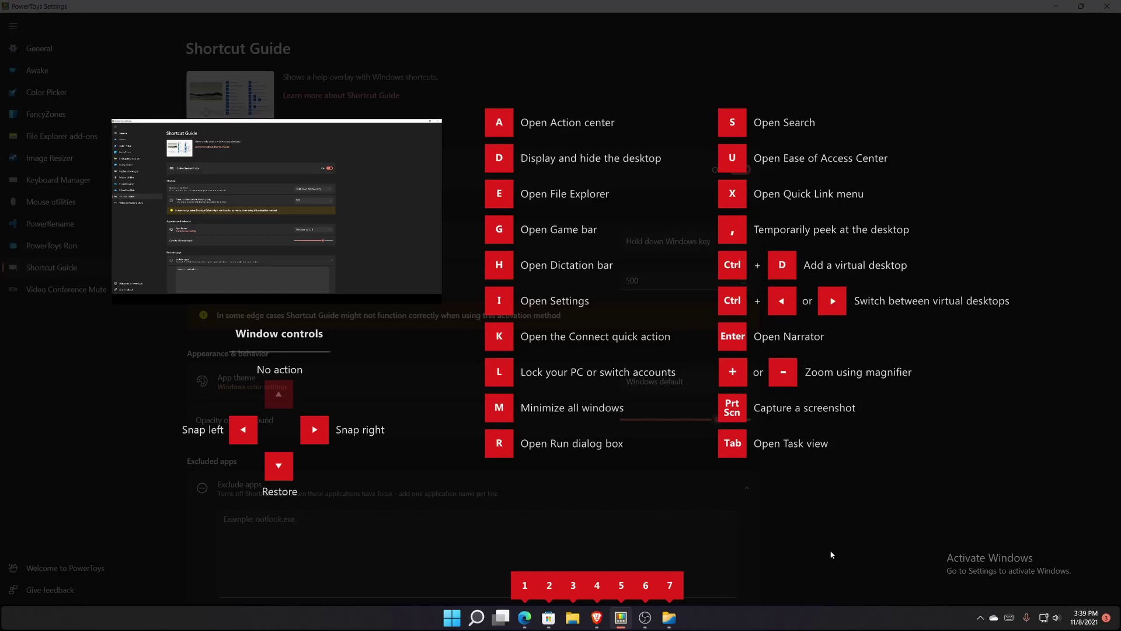
{"action": "key", "text": "super+1"}
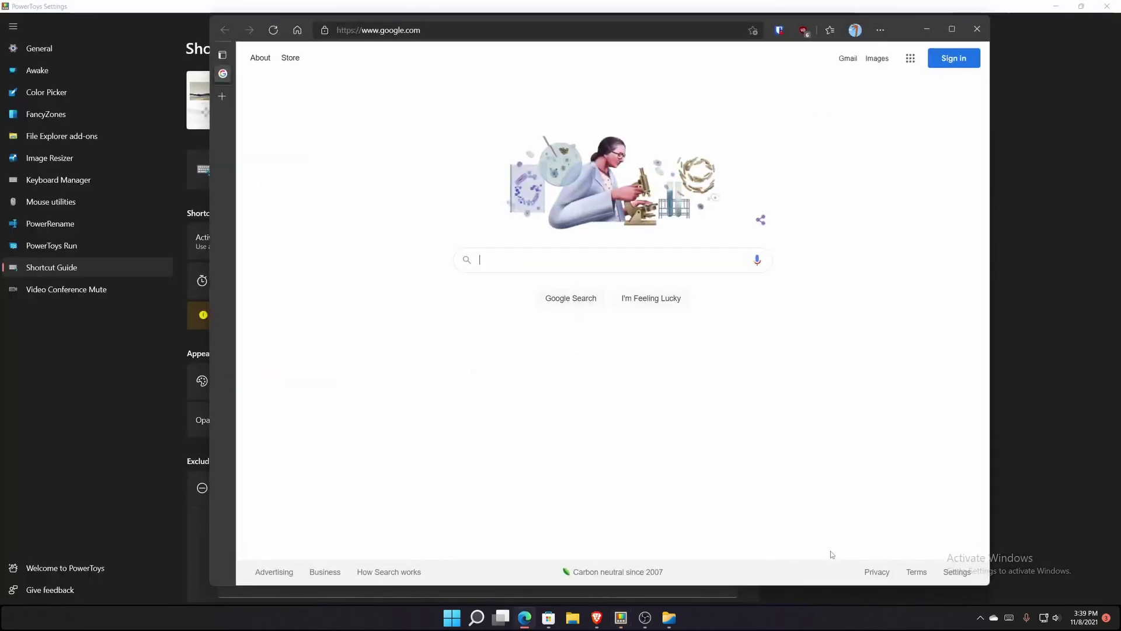
{"action": "left_click", "coordinate": [927, 28]}
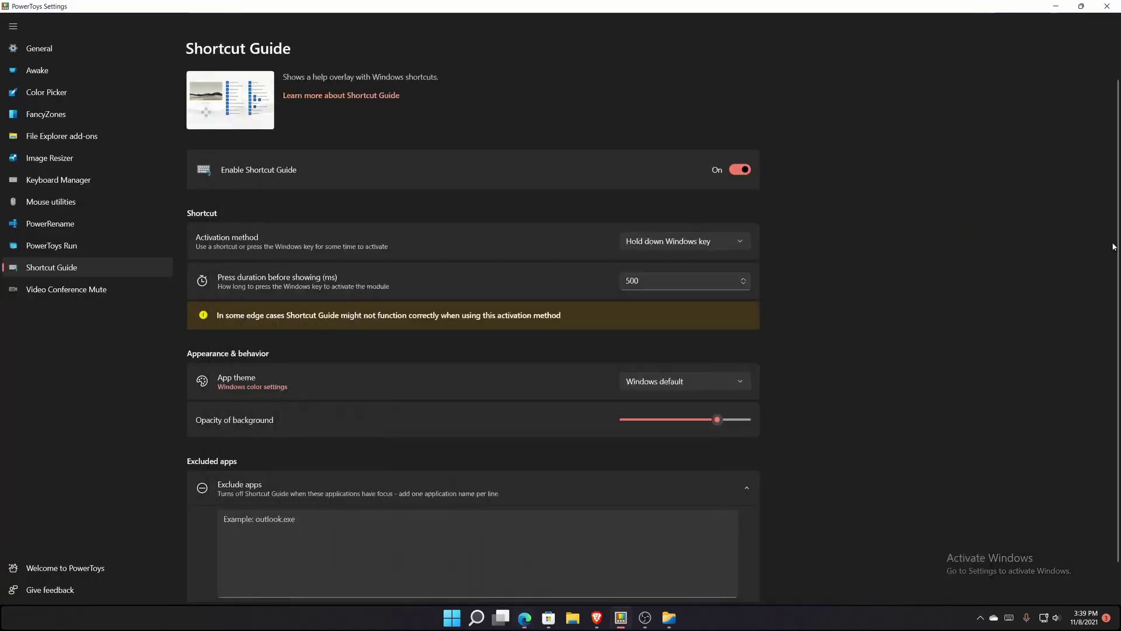
{"action": "scroll", "coordinate": [708, 341], "scroll_direction": "down", "scroll_amount": 1}
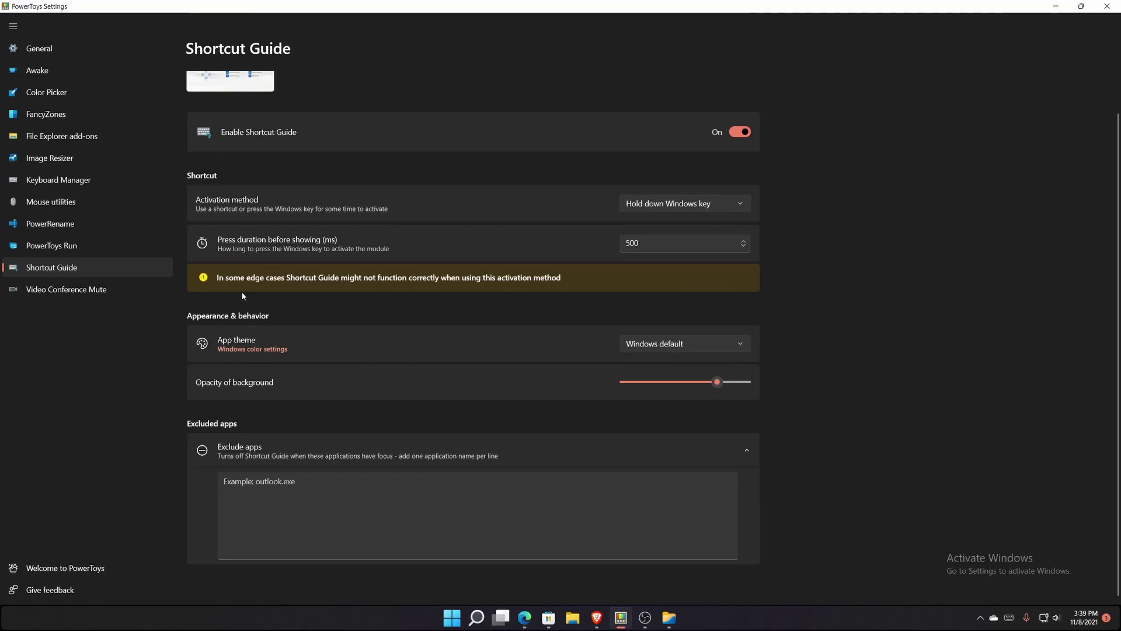
Show the Video Conference Mute page and review its settings, including the Win+N mute-all shortcut.
{"action": "left_click", "coordinate": [102, 290]}
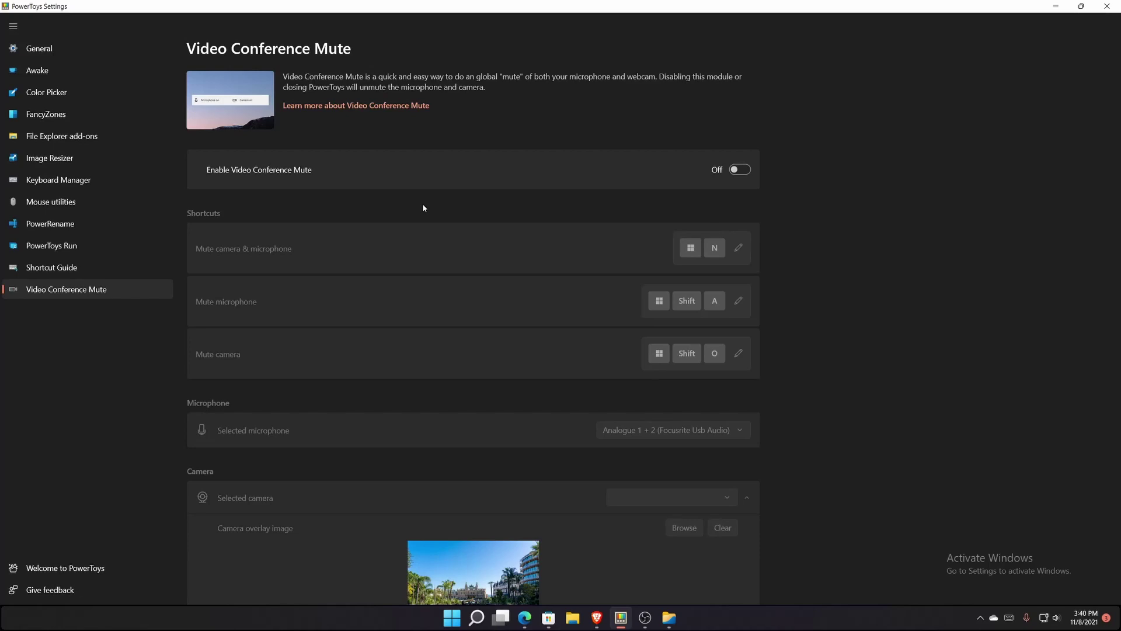
{"action": "scroll", "coordinate": [308, 342], "scroll_direction": "down", "scroll_amount": 3}
{"action": "scroll", "coordinate": [600, 275], "scroll_direction": "up", "scroll_amount": 1}
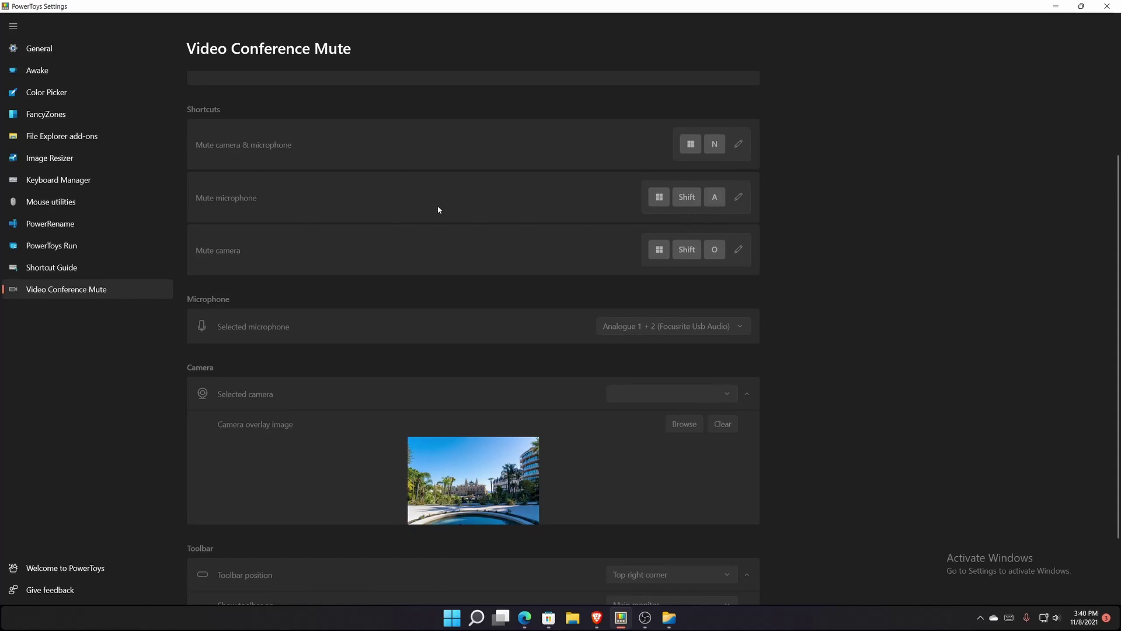
{"action": "scroll", "coordinate": [439, 209], "scroll_direction": "down", "scroll_amount": 2}
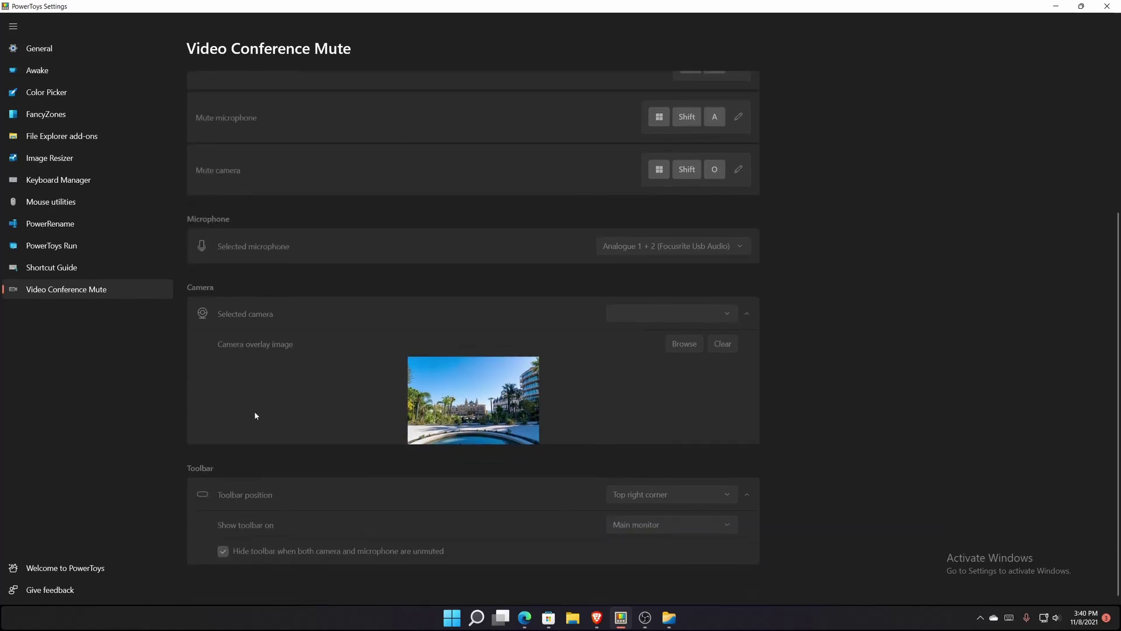
{"action": "scroll", "coordinate": [255, 417], "scroll_direction": "up", "scroll_amount": 3}
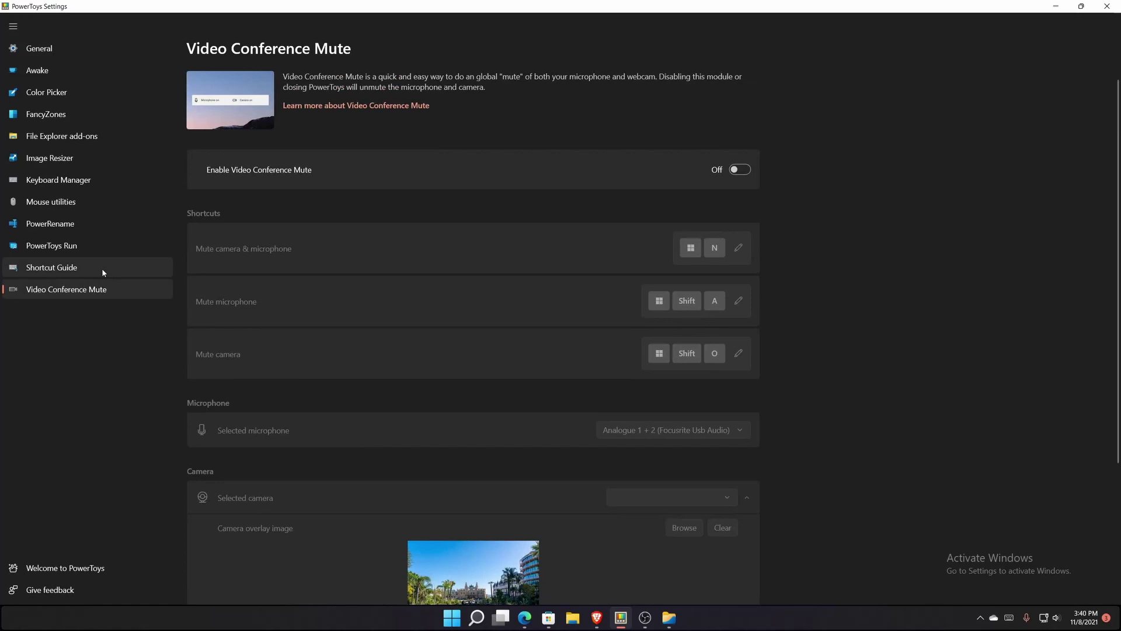
View the Awake and PowerRename settings pages, then minimize PowerToys Settings to the desktop.
{"action": "left_click", "coordinate": [69, 75]}
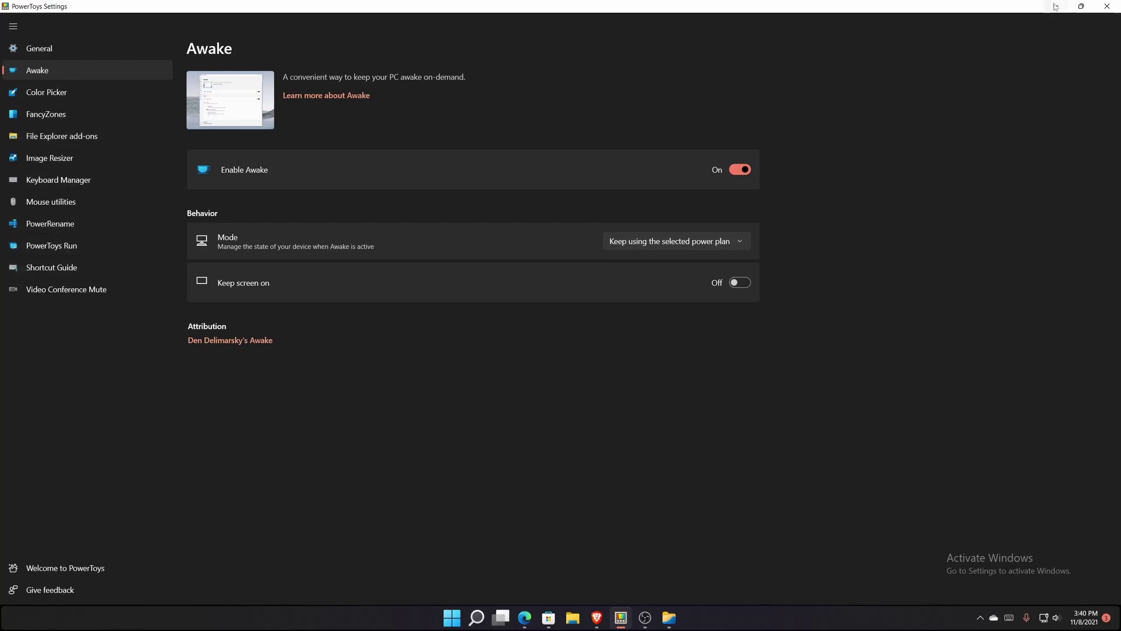
{"action": "left_click", "coordinate": [51, 228]}
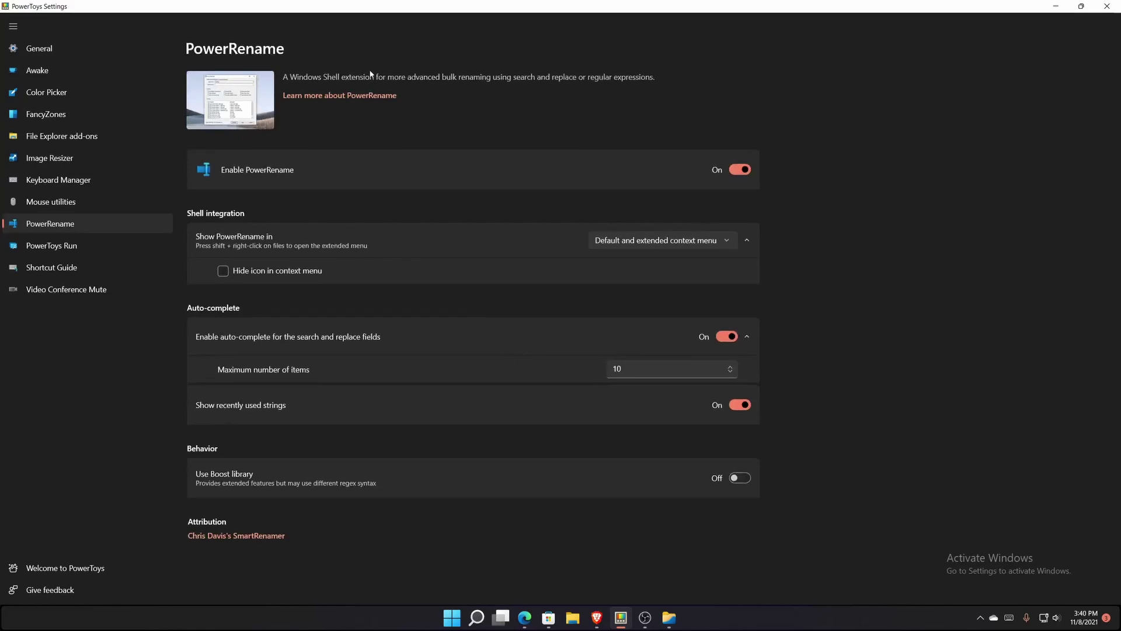
{"action": "left_click", "coordinate": [1055, 7]}
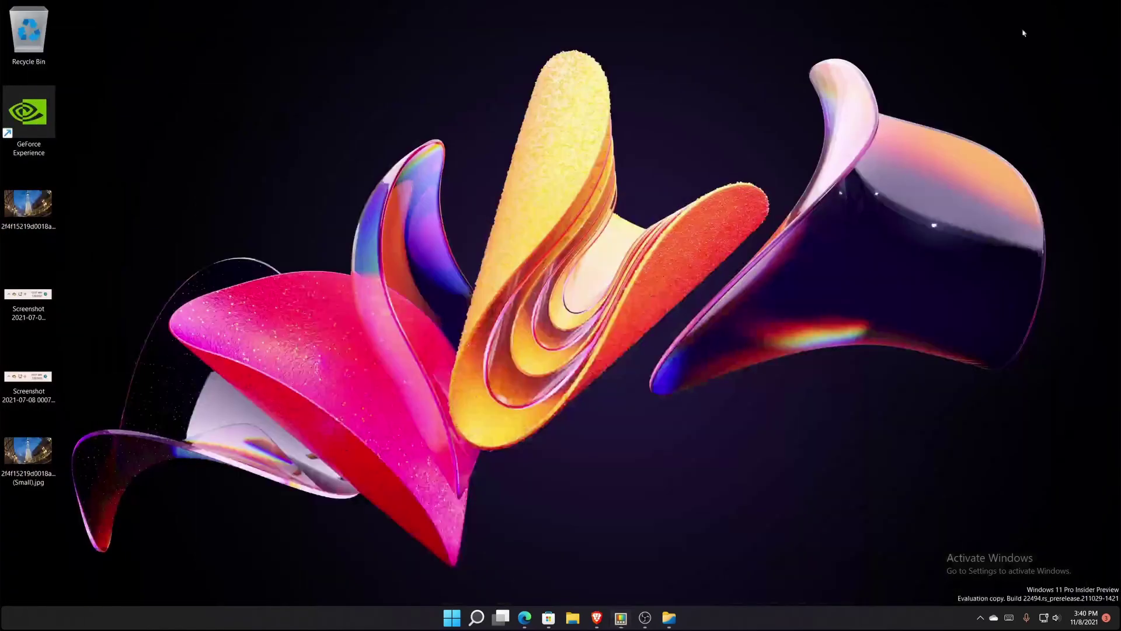
Select the two photos and two screenshots on the desktop and launch PowerRename on them.
{"action": "left_click_drag", "start_coordinate": [144, 496], "coordinate": [20, 214]}
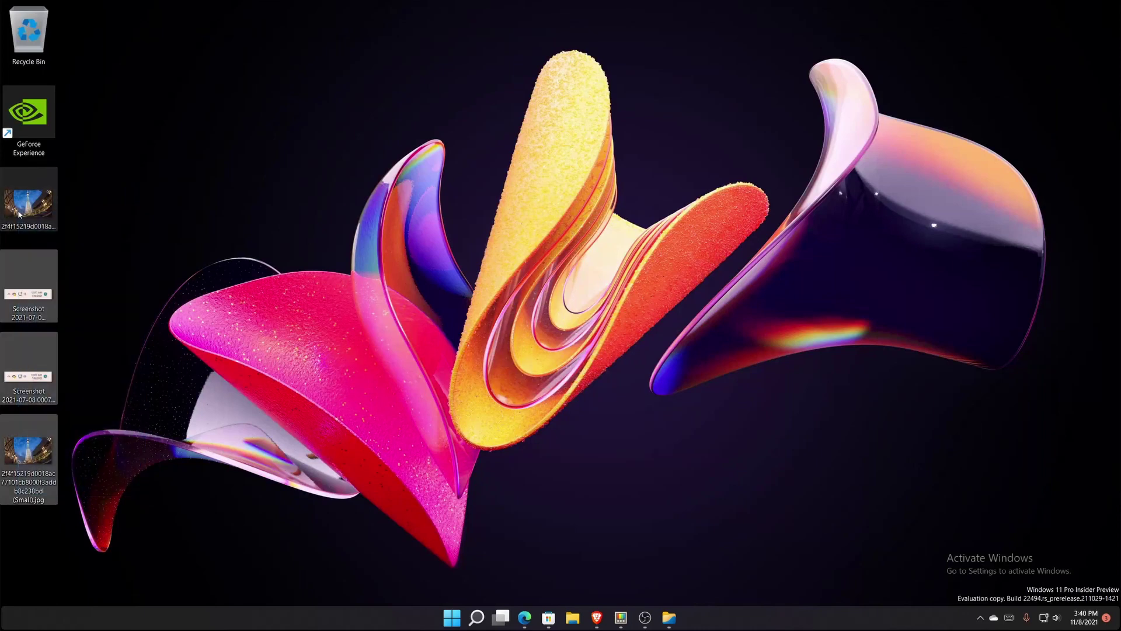
{"action": "right_click", "coordinate": [52, 198]}
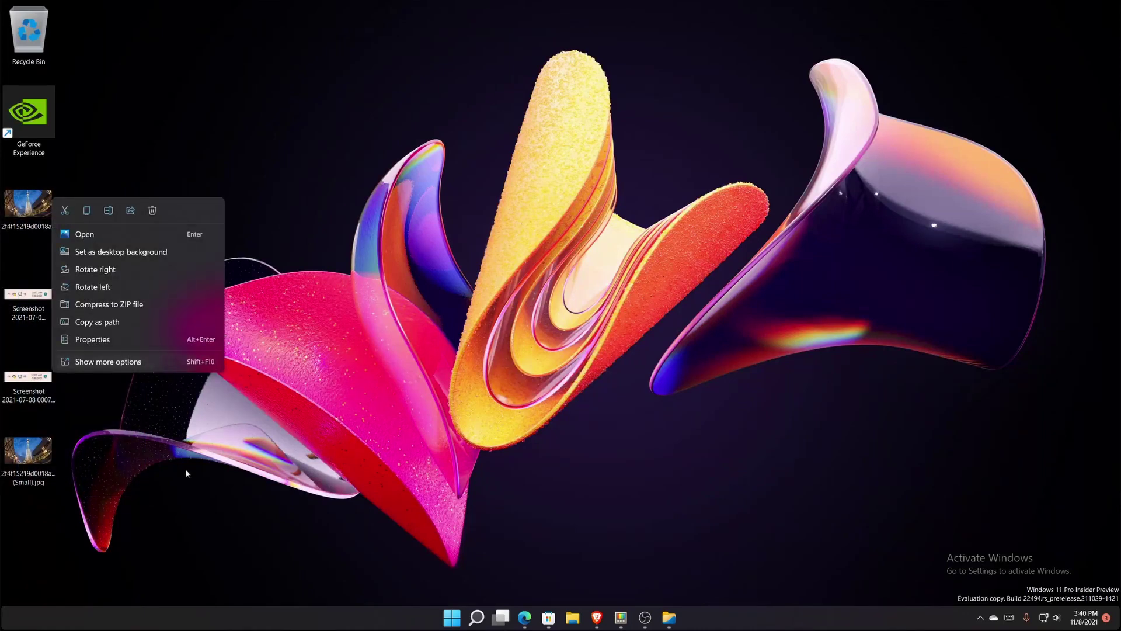
{"action": "left_click", "coordinate": [187, 473]}
{"action": "left_click_drag", "start_coordinate": [171, 485], "coordinate": [20, 175]}
{"action": "right_click", "coordinate": [23, 206]}
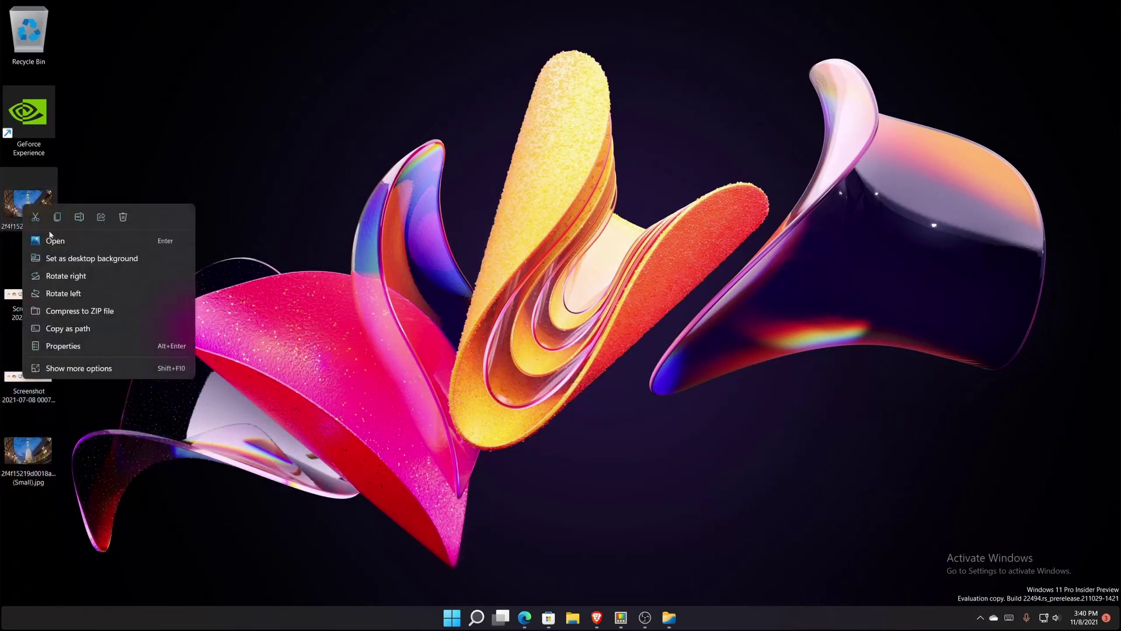
{"action": "left_click", "coordinate": [145, 368]}
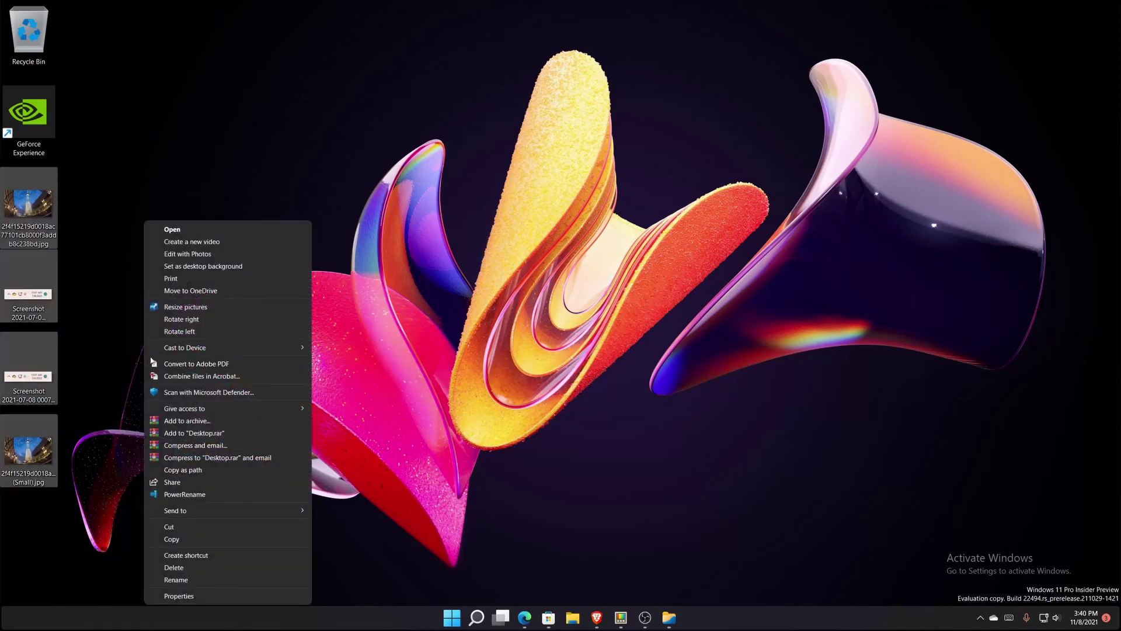
{"action": "left_click", "coordinate": [242, 495]}
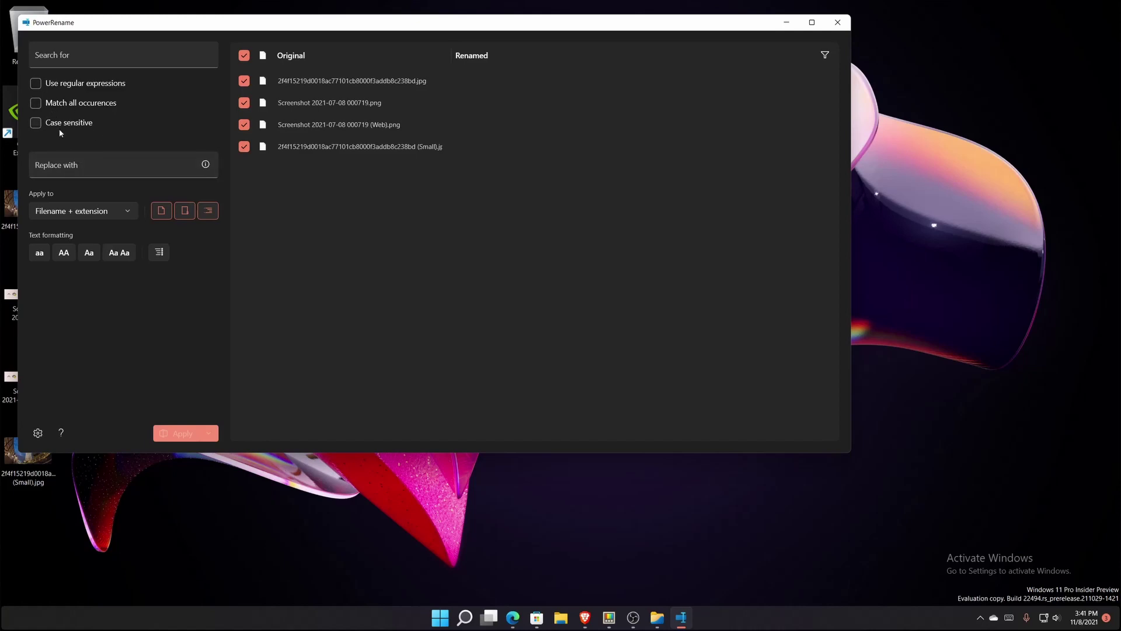
Enter 'Derp' as the replacement text and try the regular expression and match-all-occurrences options.
{"action": "left_click", "coordinate": [92, 172]}
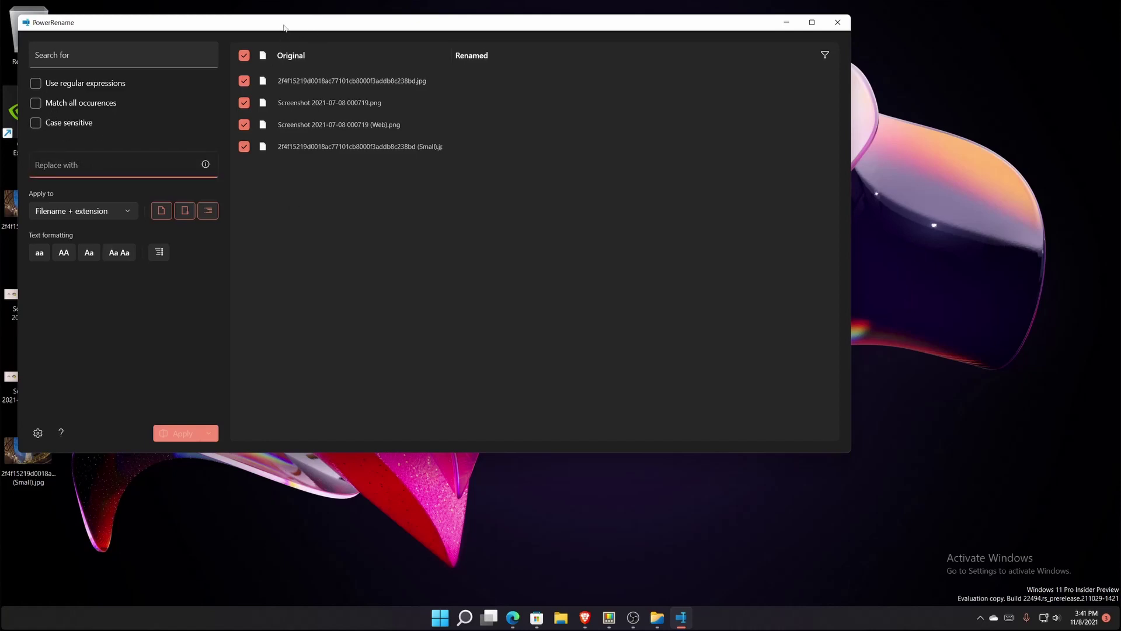
{"action": "left_click_drag", "start_coordinate": [284, 26], "coordinate": [498, 54]}
{"action": "type", "text": "Derp"}
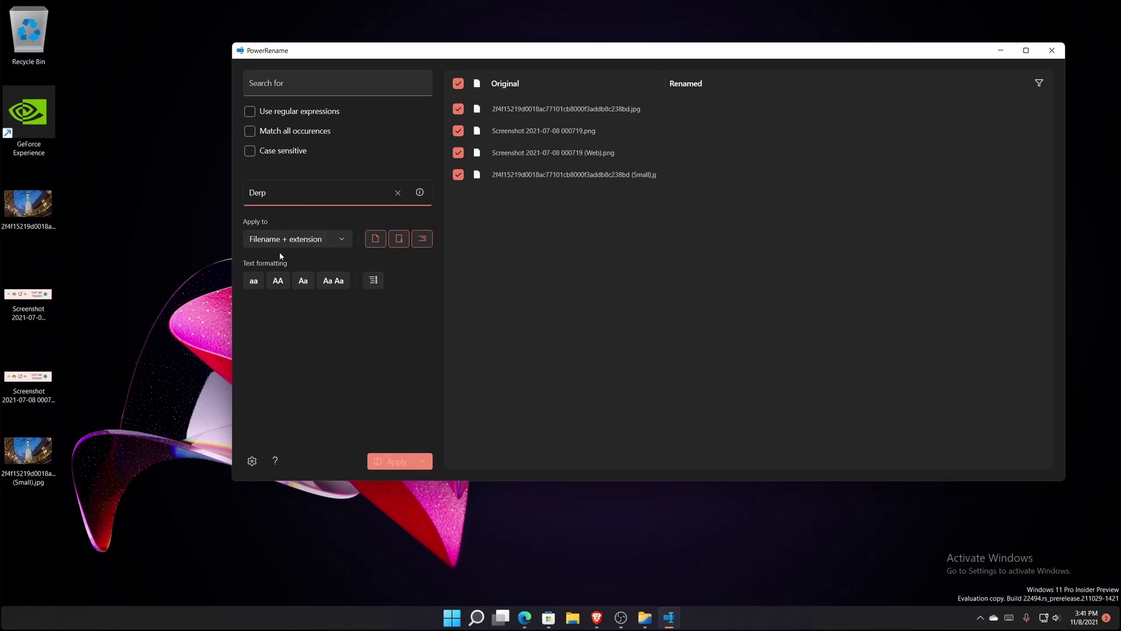
{"action": "key", "text": "shift+Tab"}
{"action": "key", "text": "shift+Tab"}
{"action": "key", "text": "shift+Tab"}
{"action": "key", "text": "shift+Tab"}
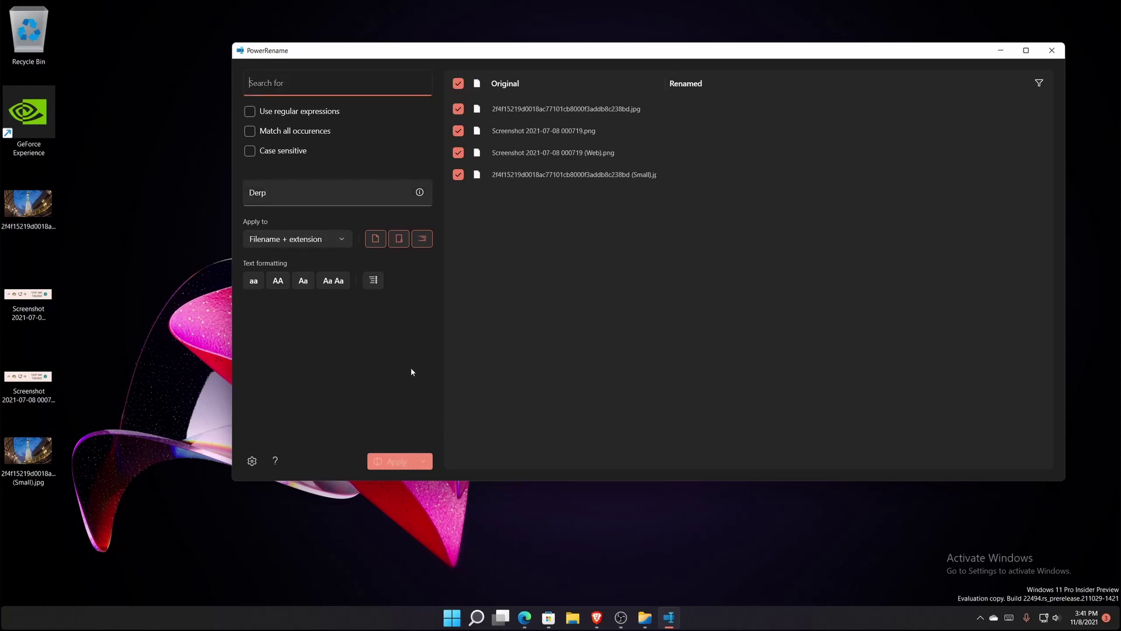
{"action": "left_click", "coordinate": [278, 119]}
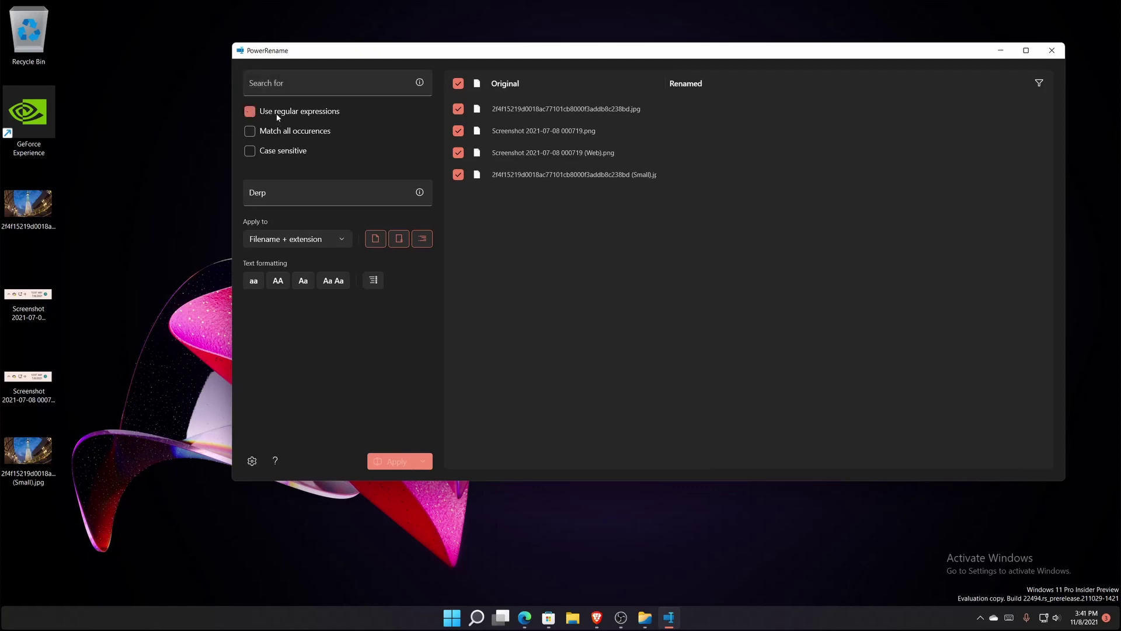
{"action": "left_click", "coordinate": [274, 121]}
{"action": "left_click", "coordinate": [271, 134]}
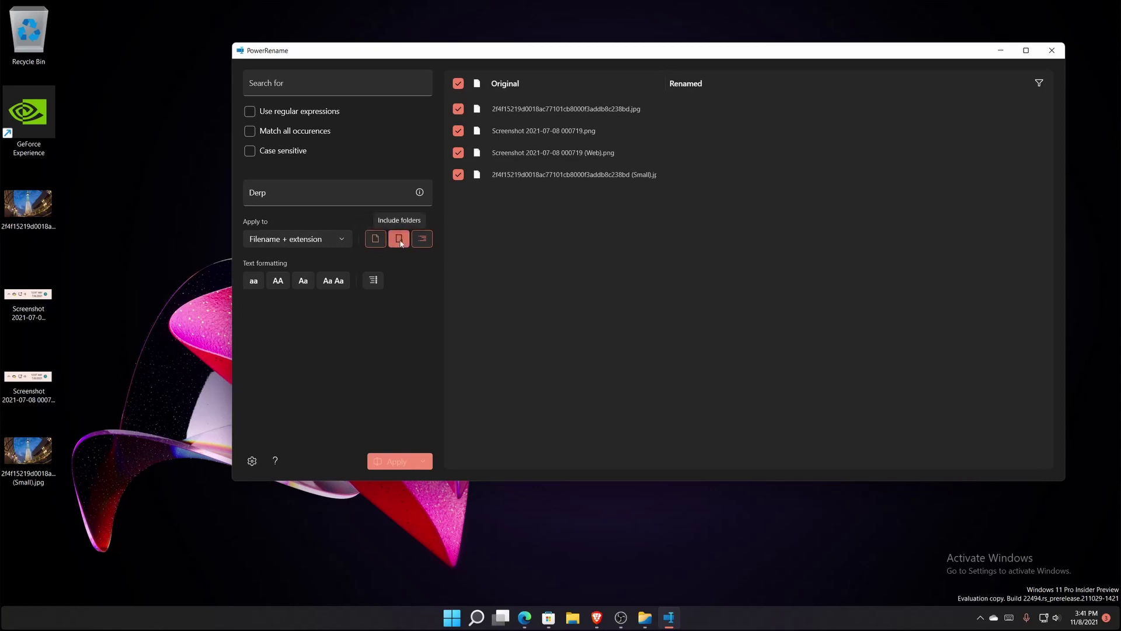
Make the names uppercase with enumeration (1)–(4) and apply the rename to the four files.
{"action": "left_click", "coordinate": [376, 238]}
{"action": "left_click", "coordinate": [382, 245]}
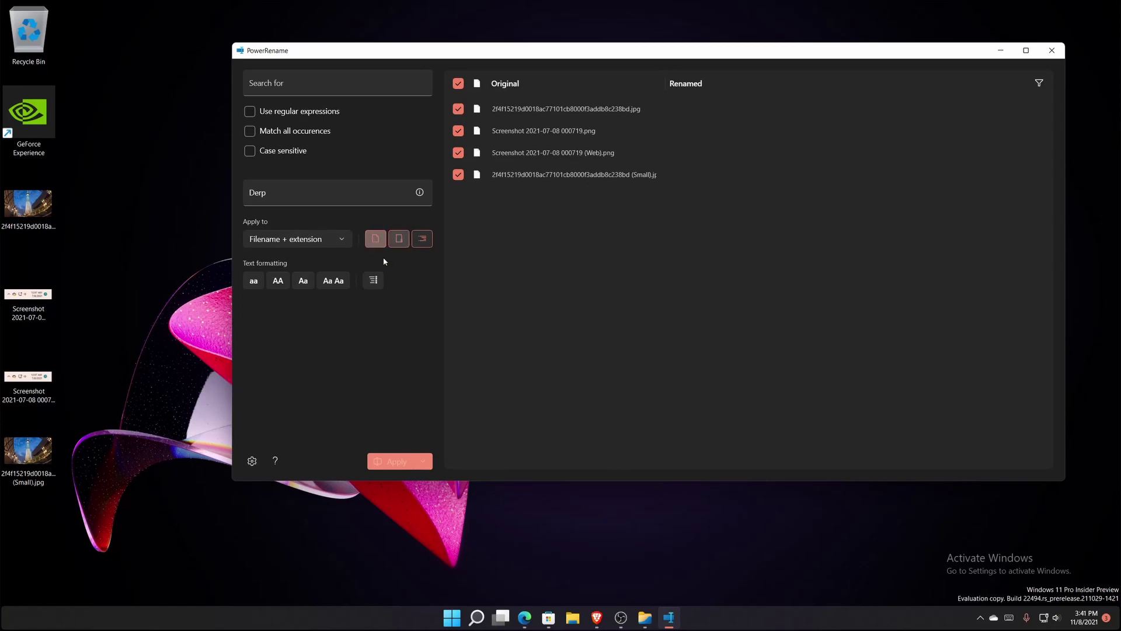
{"action": "left_click", "coordinate": [284, 285]}
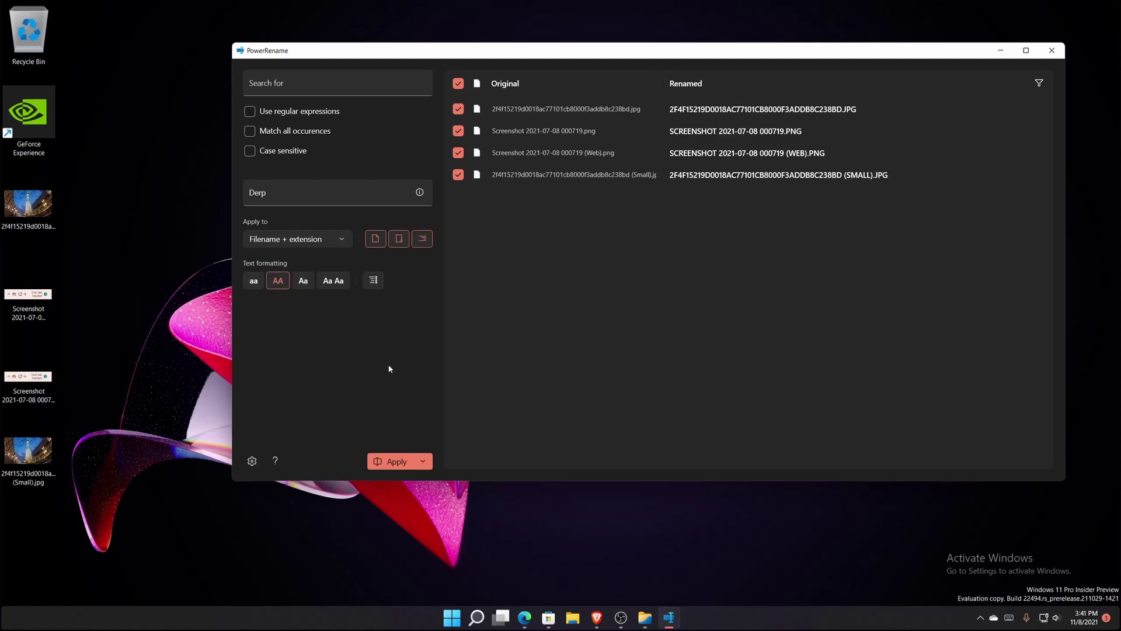
{"action": "left_click", "coordinate": [377, 282]}
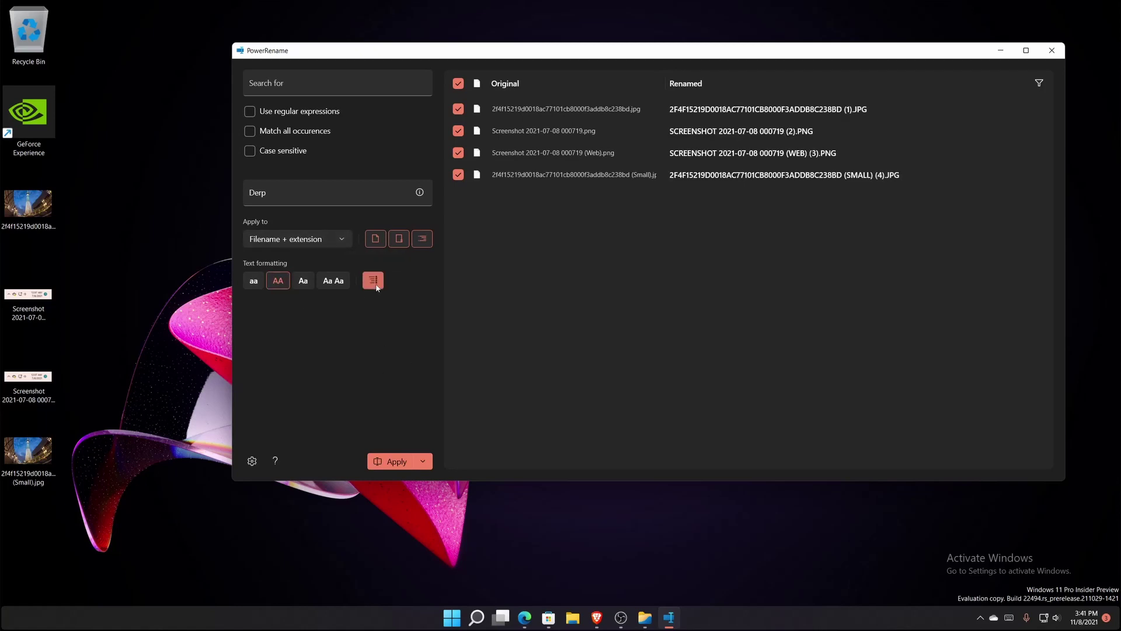
{"action": "left_click", "coordinate": [377, 286]}
{"action": "left_click", "coordinate": [374, 280]}
{"action": "left_click", "coordinate": [395, 461]}
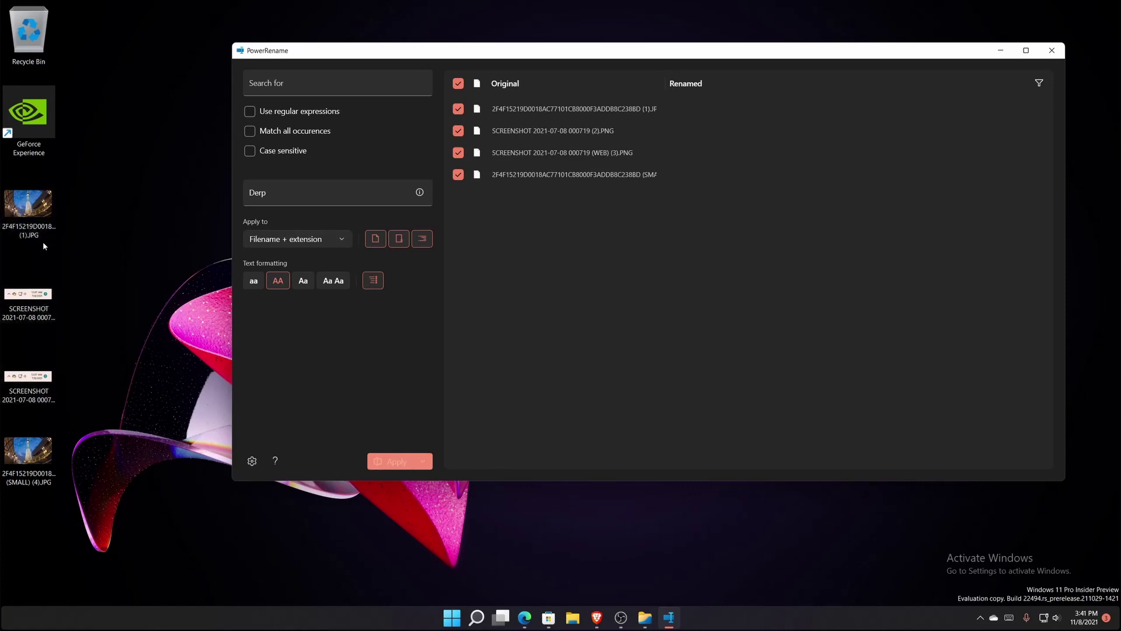
Show the Replace field's date and time placeholder list ($YYYY, $MMMM, $DD), then close it.
{"action": "left_click", "coordinate": [320, 194]}
{"action": "left_click", "coordinate": [420, 192]}
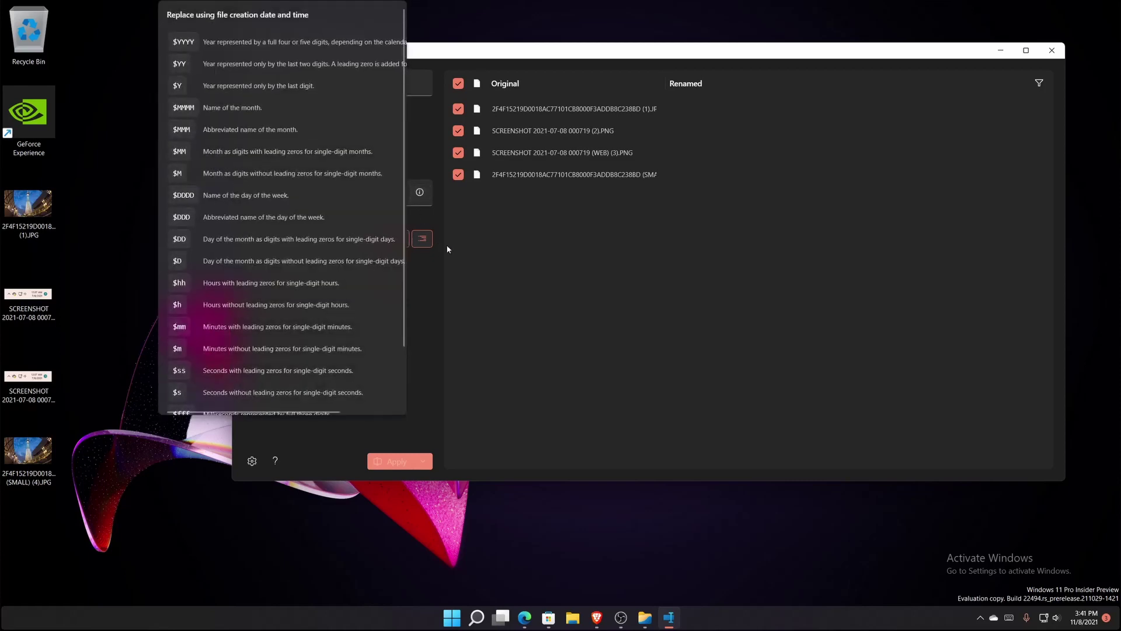
{"action": "left_click", "coordinate": [776, 171]}
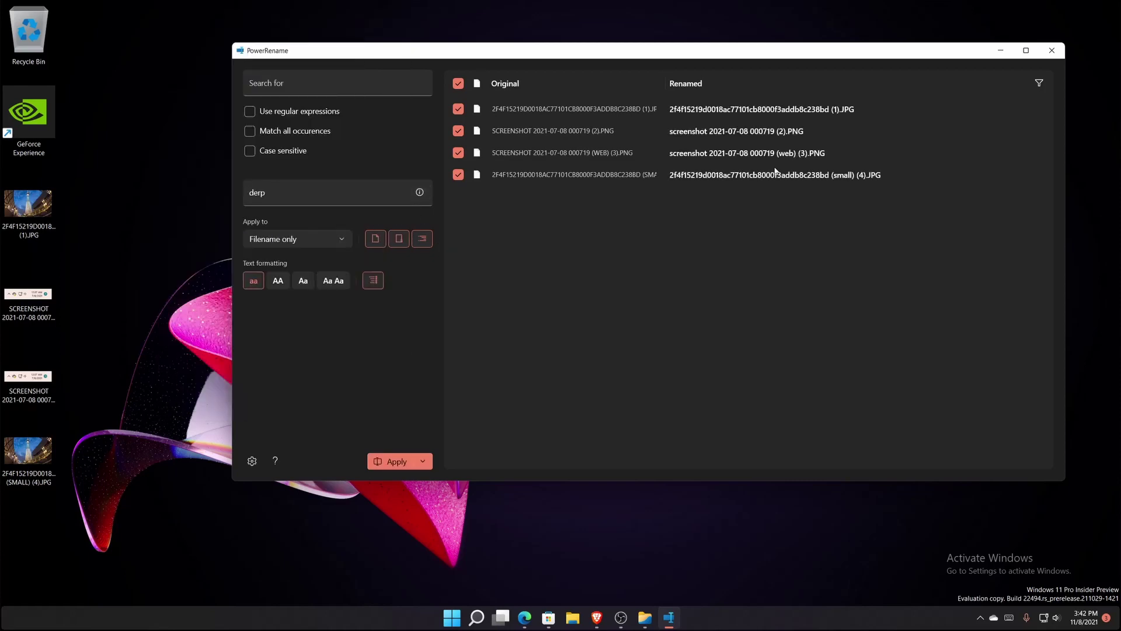